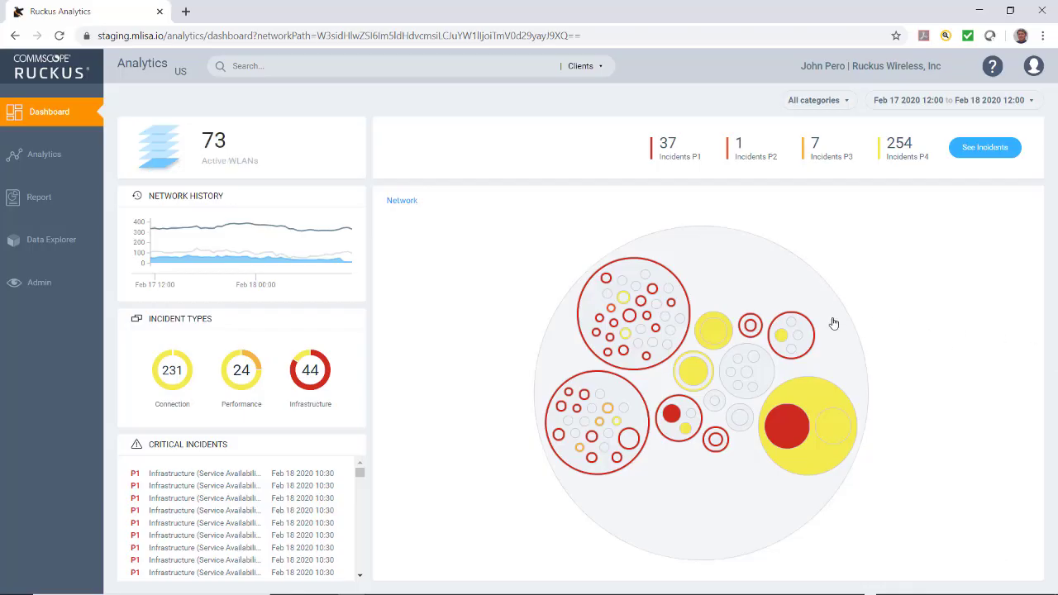
Open the Incidents analytics for the network and set the reporting period to Last 24 Hours
left_click(32, 160)
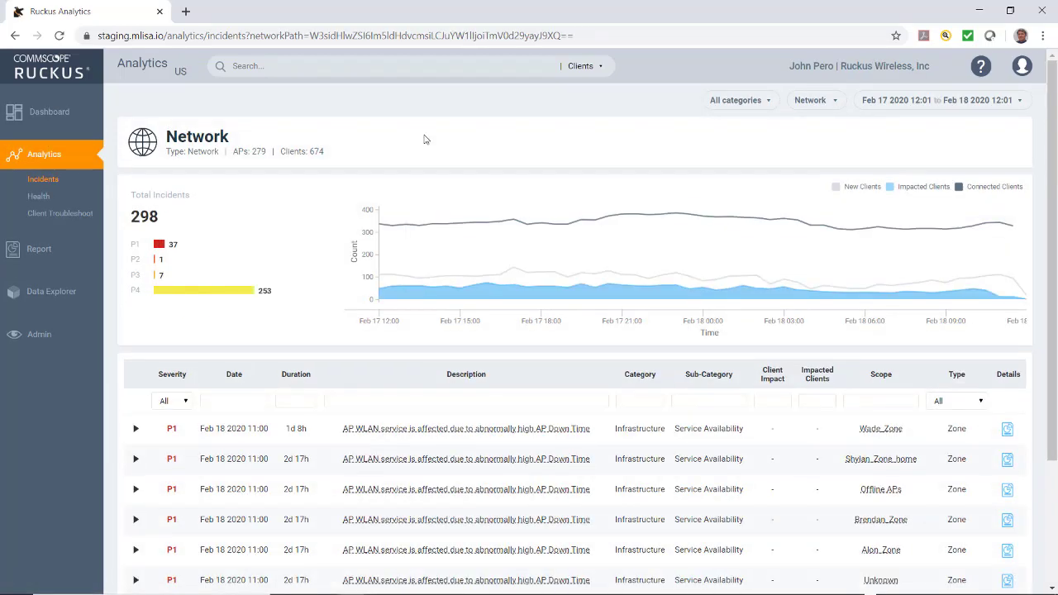
left_click(1008, 106)
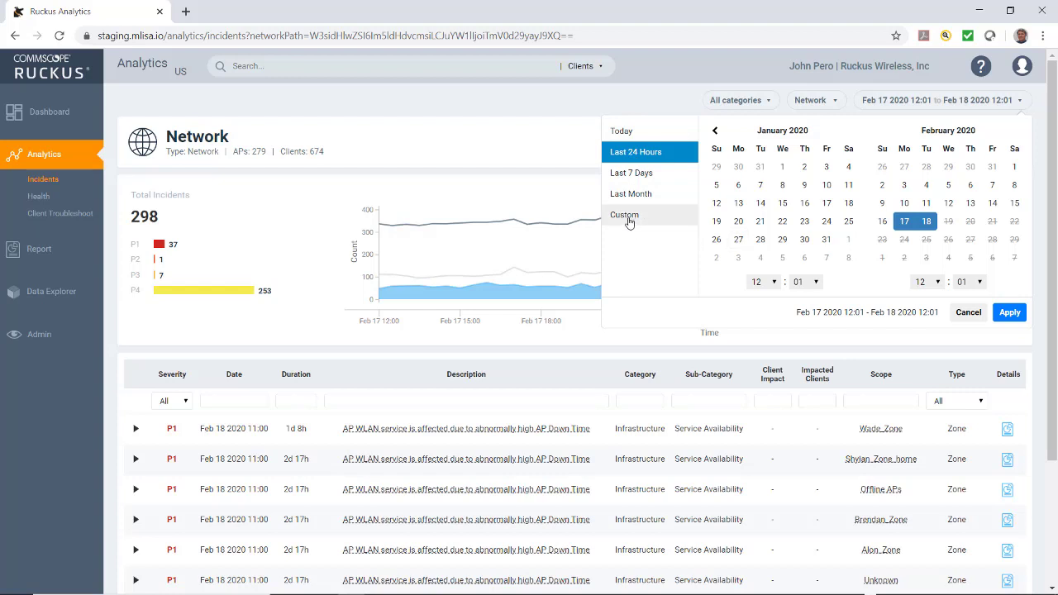
left_click(717, 204)
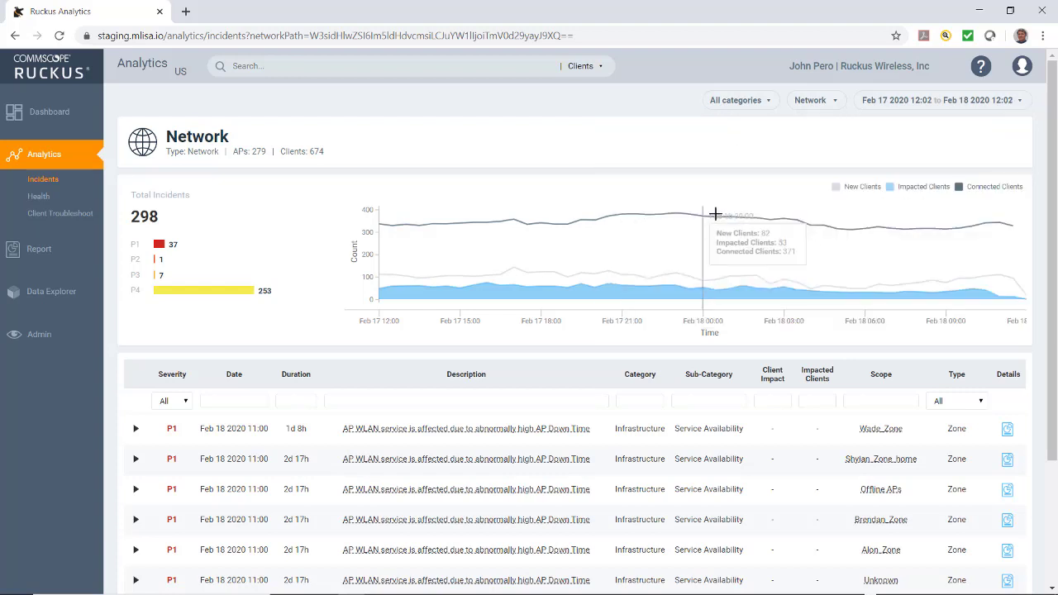
left_click(998, 100)
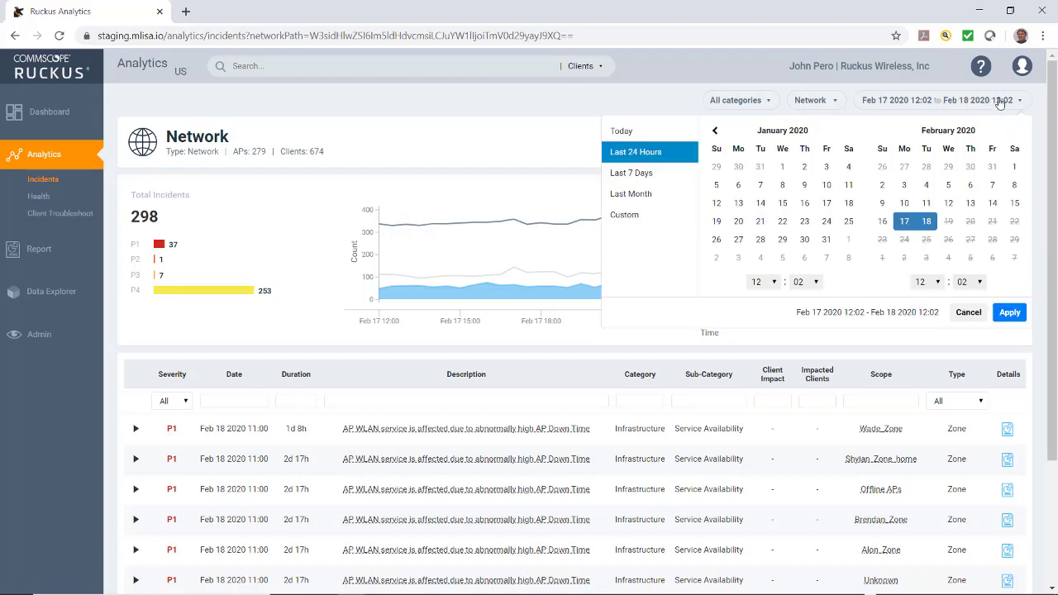
left_click(623, 158)
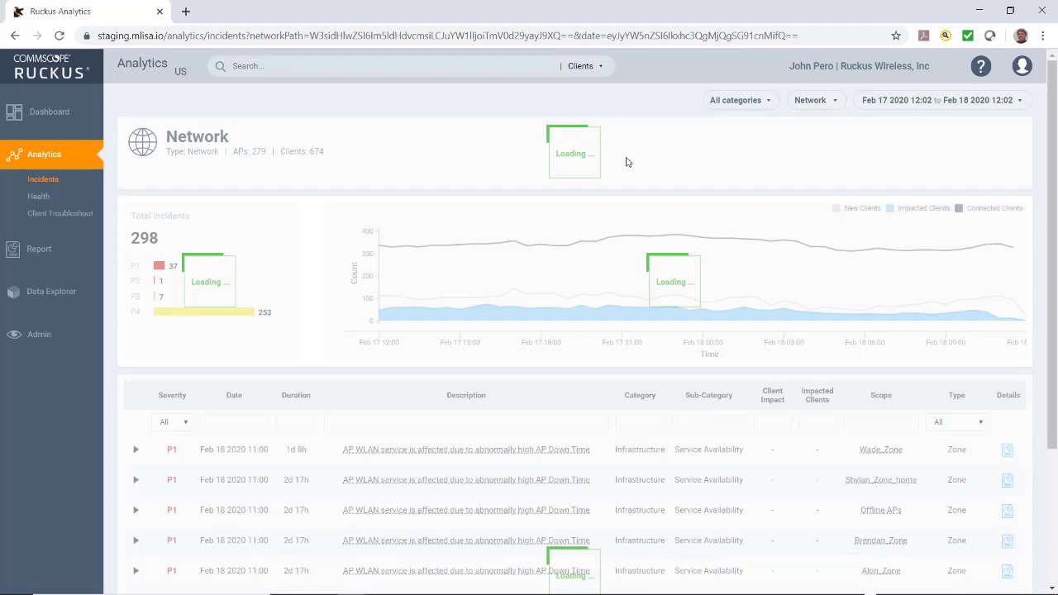
Narrow the incident scope to the density-vsze-cluster in the network hierarchy and close the scope picker
left_click(834, 102)
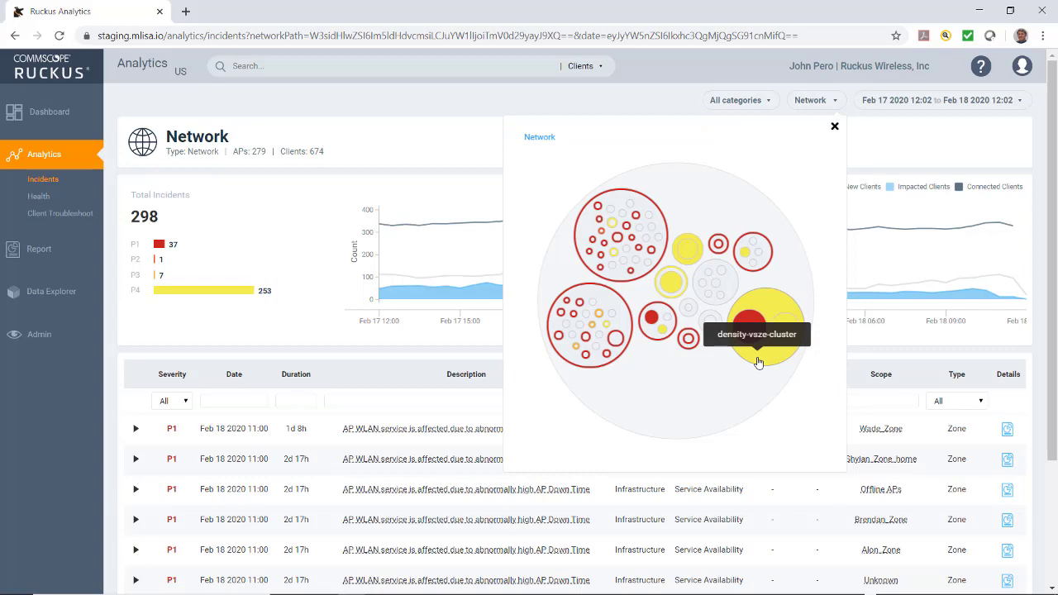
left_click(759, 361)
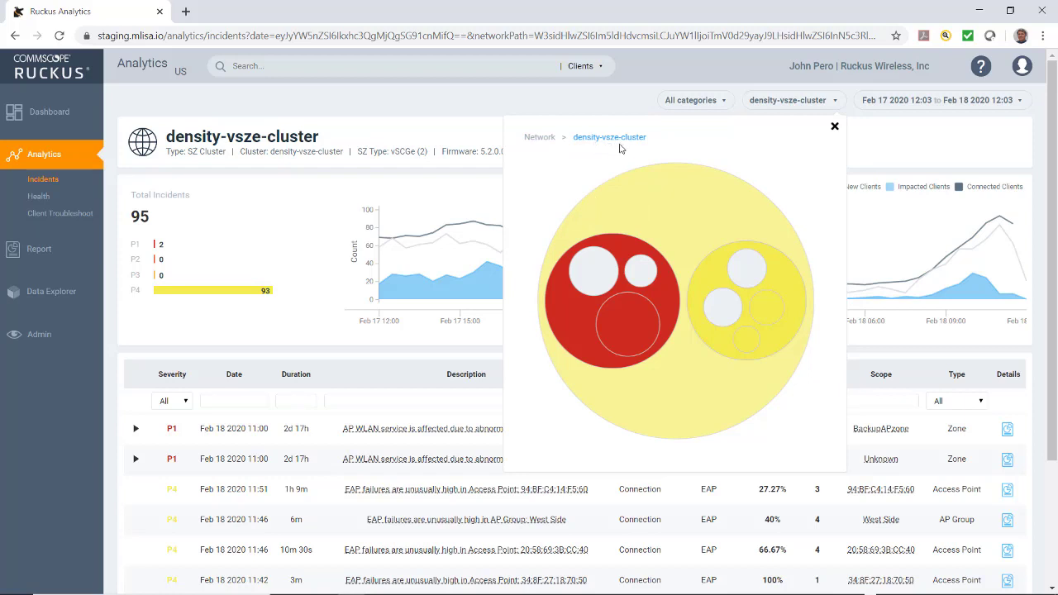
left_click(834, 126)
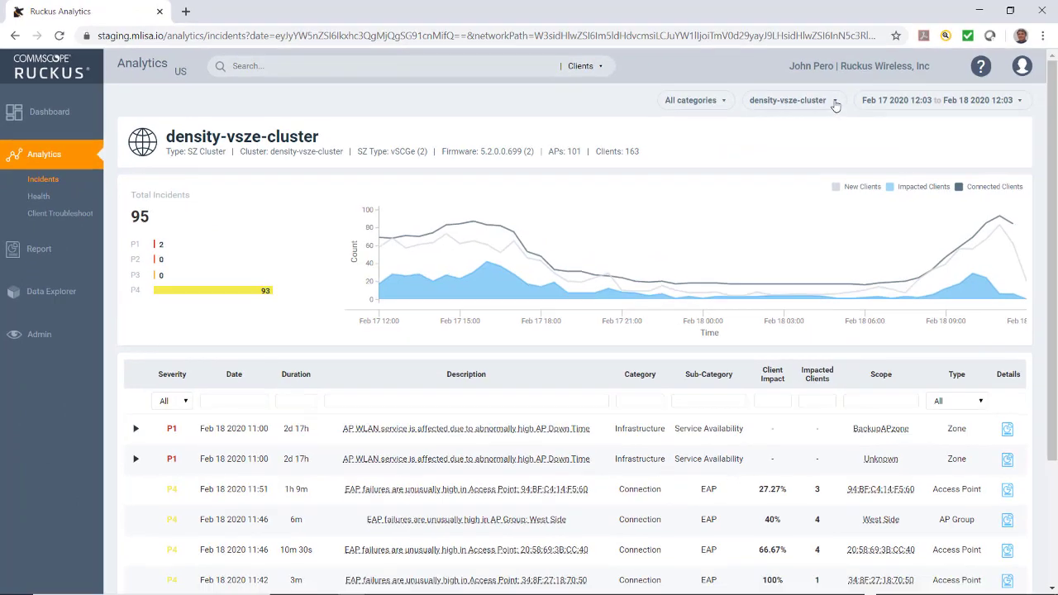
Return the incident scope from the cluster to the whole Network and close the scope picker
left_click(834, 104)
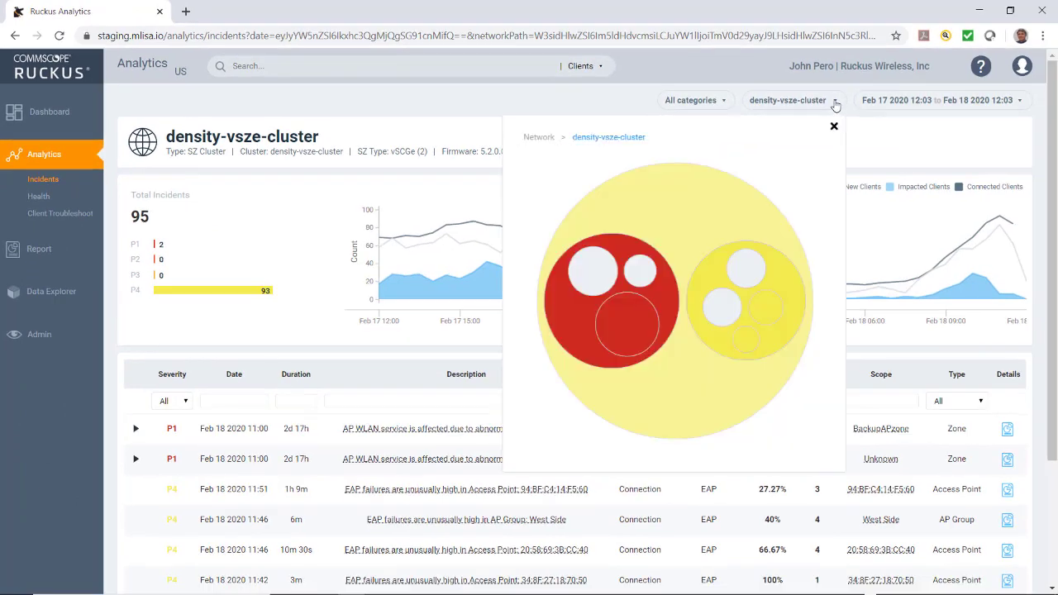
left_click(540, 139)
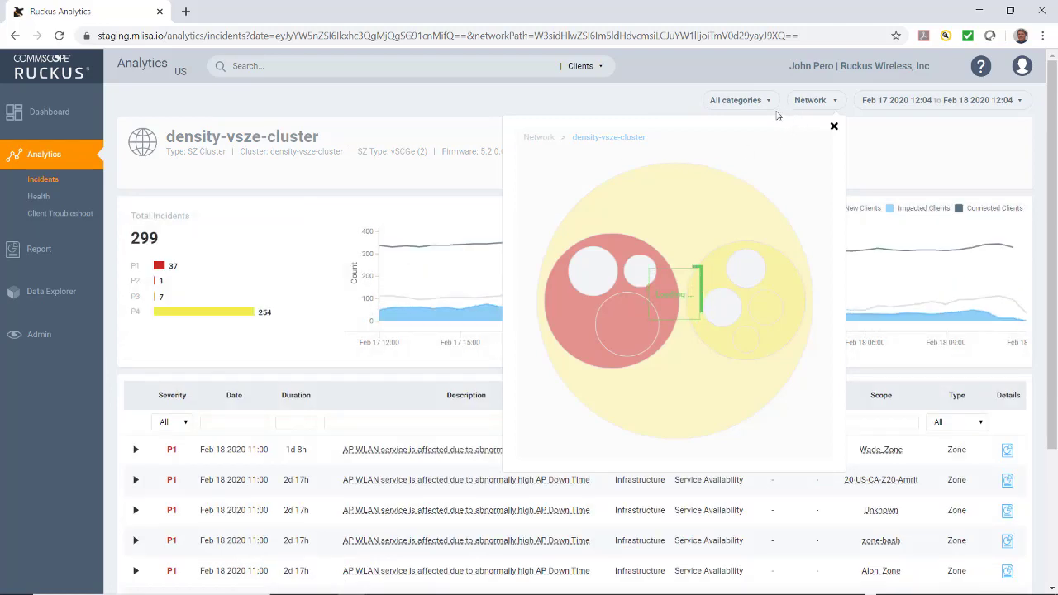
left_click(833, 125)
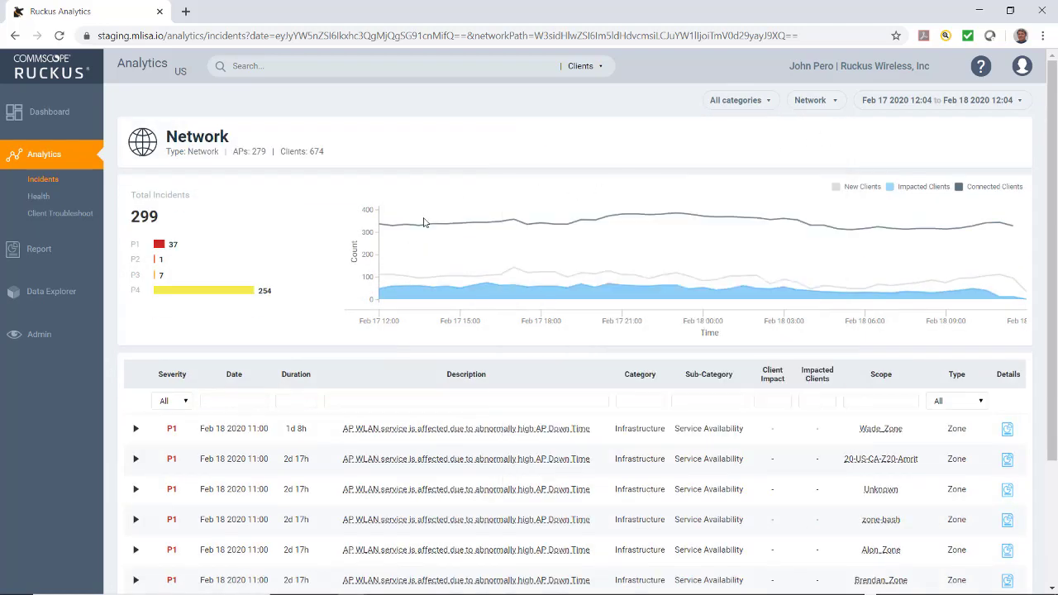
Restrict the incidents to the Performance category by excluding Connection and Infrastructure, and look through the filtered list
left_click(766, 102)
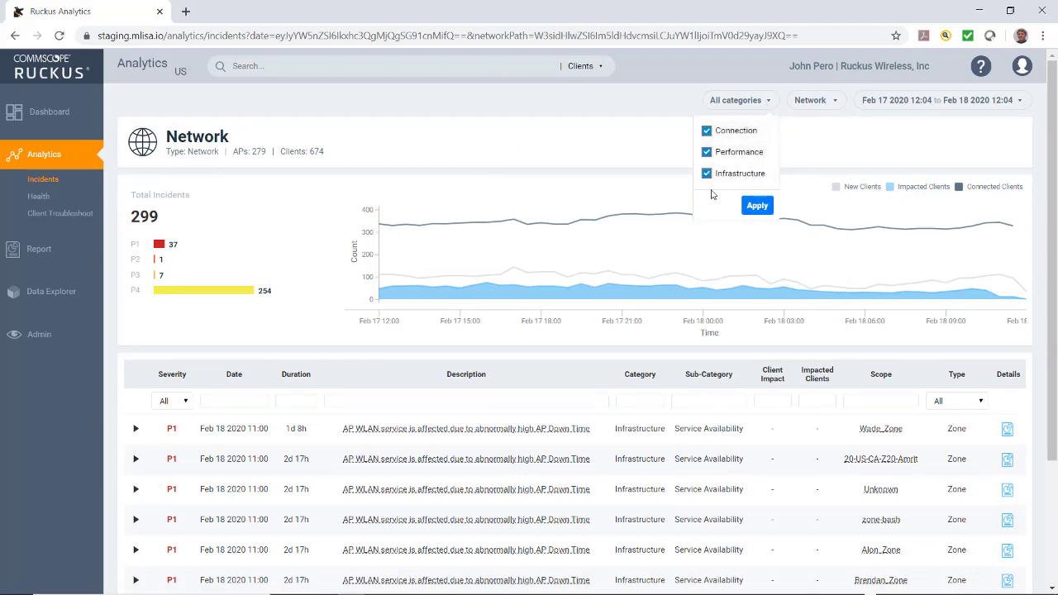
left_click(707, 131)
left_click(707, 174)
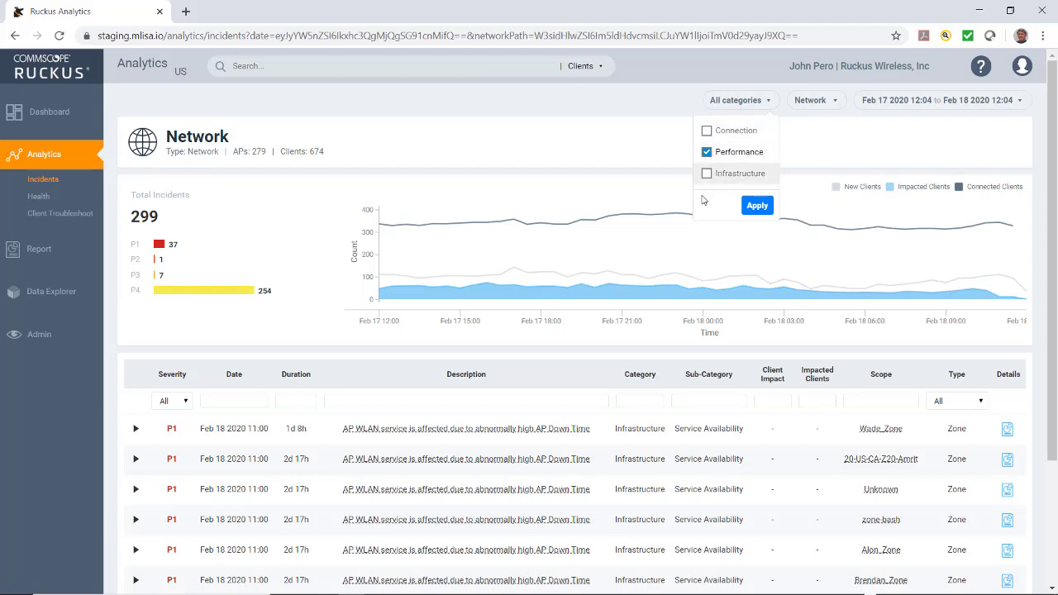
left_click(756, 206)
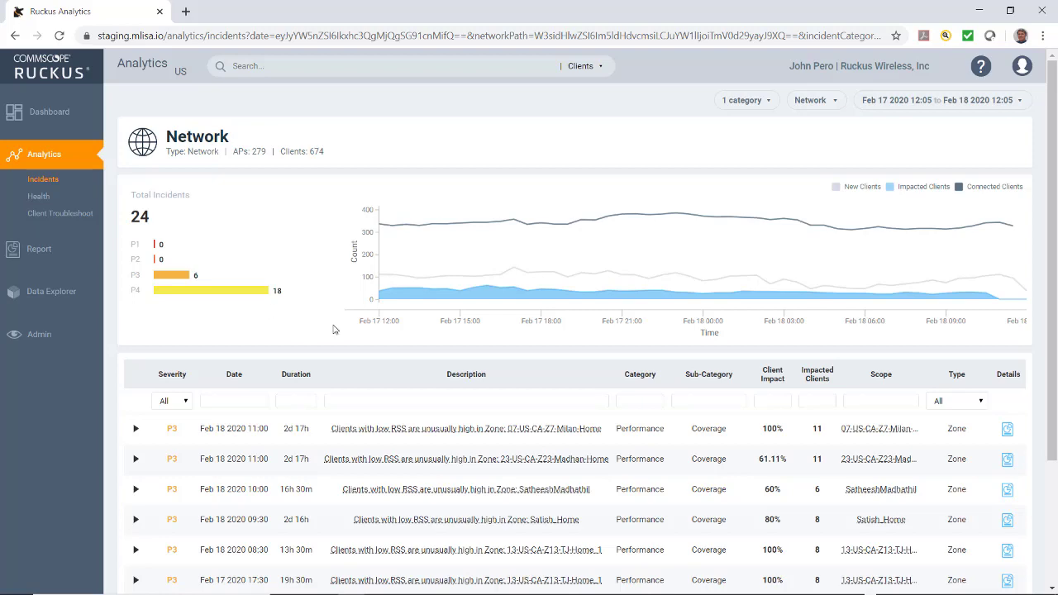
scroll(322, 409, "down", 1)
scroll(322, 422, "down", 1)
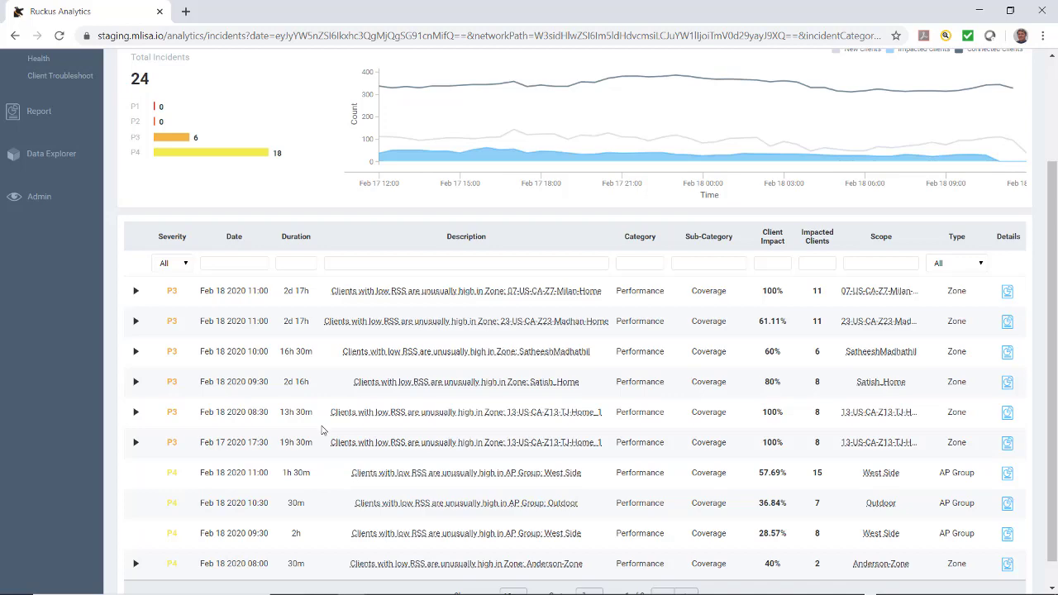
scroll(315, 436, "up", 2)
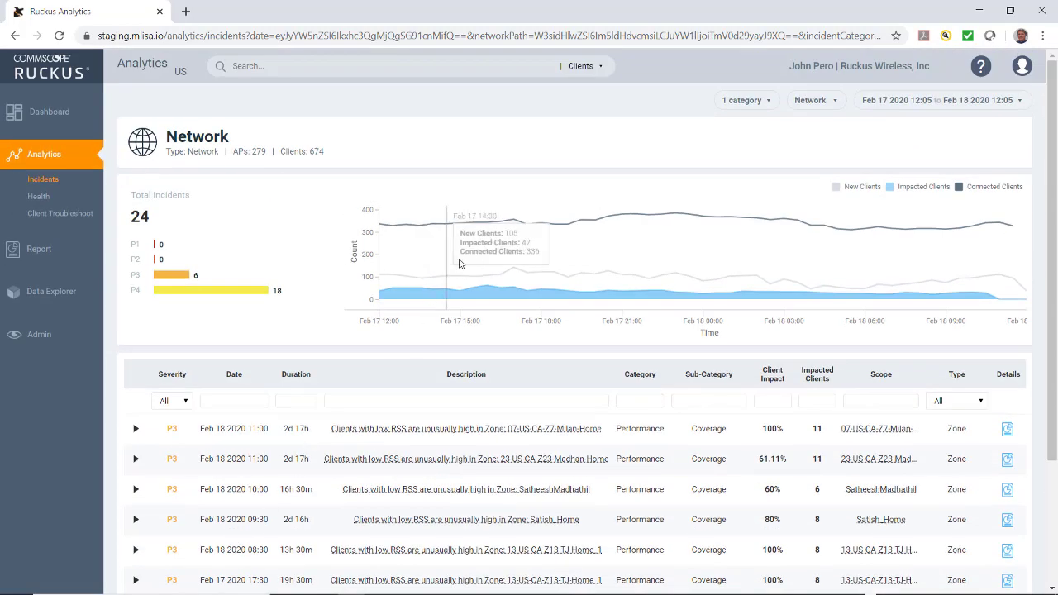
Include the Connection and Infrastructure categories alongside Performance again and apply the category filter
left_click(768, 101)
left_click(715, 133)
left_click(709, 173)
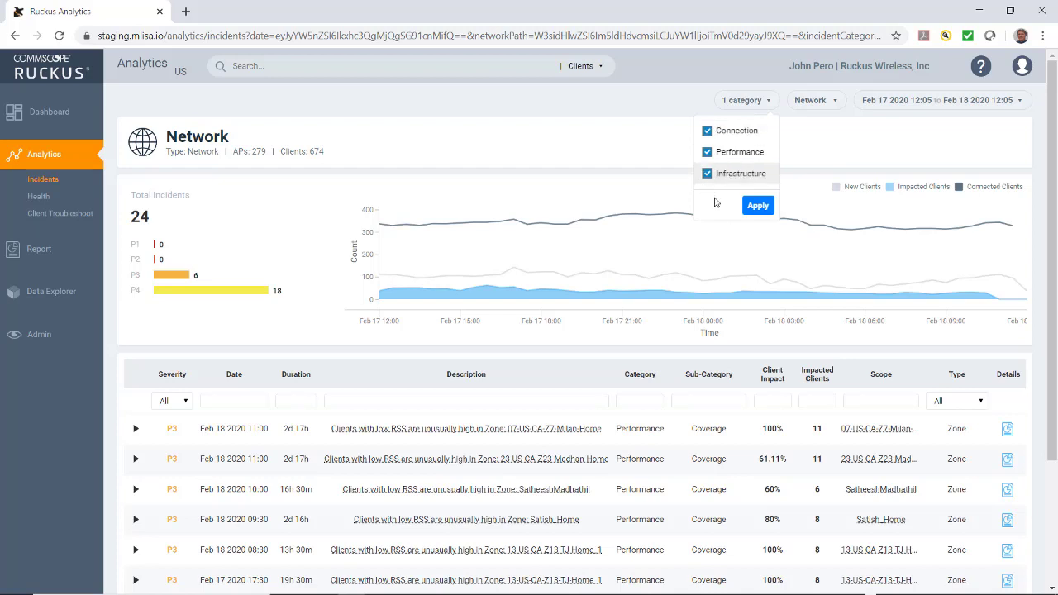
left_click(755, 207)
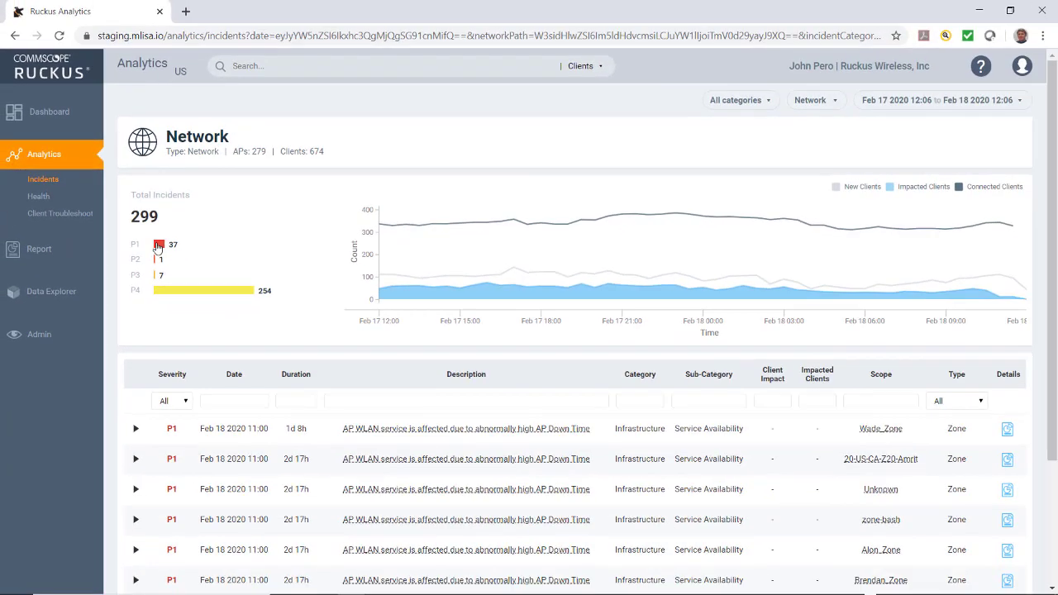
Exclude the P1 incidents from the severity summary and include them again
left_click(219, 313)
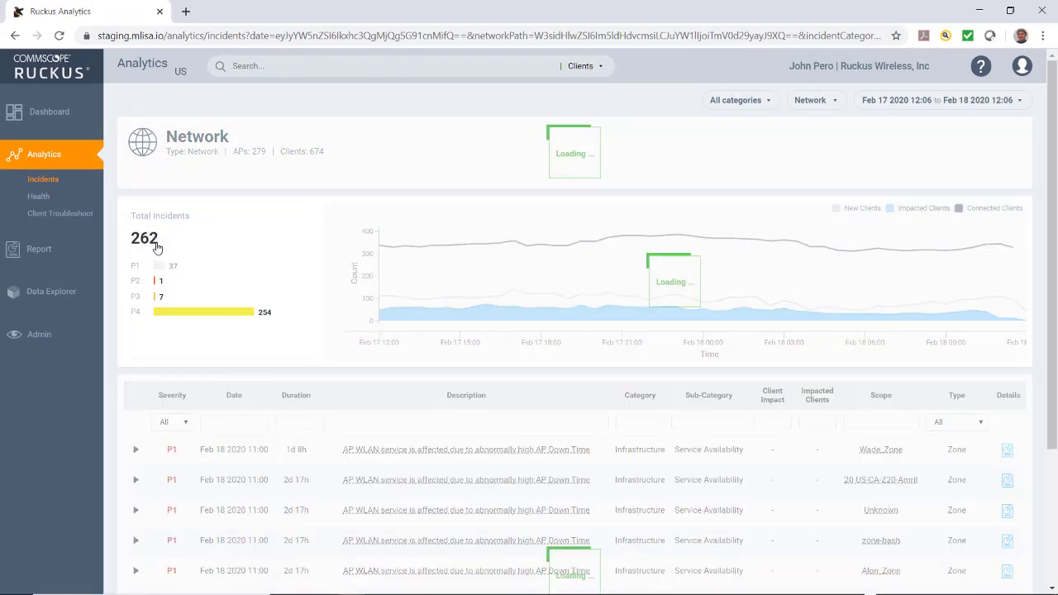
left_click(160, 269)
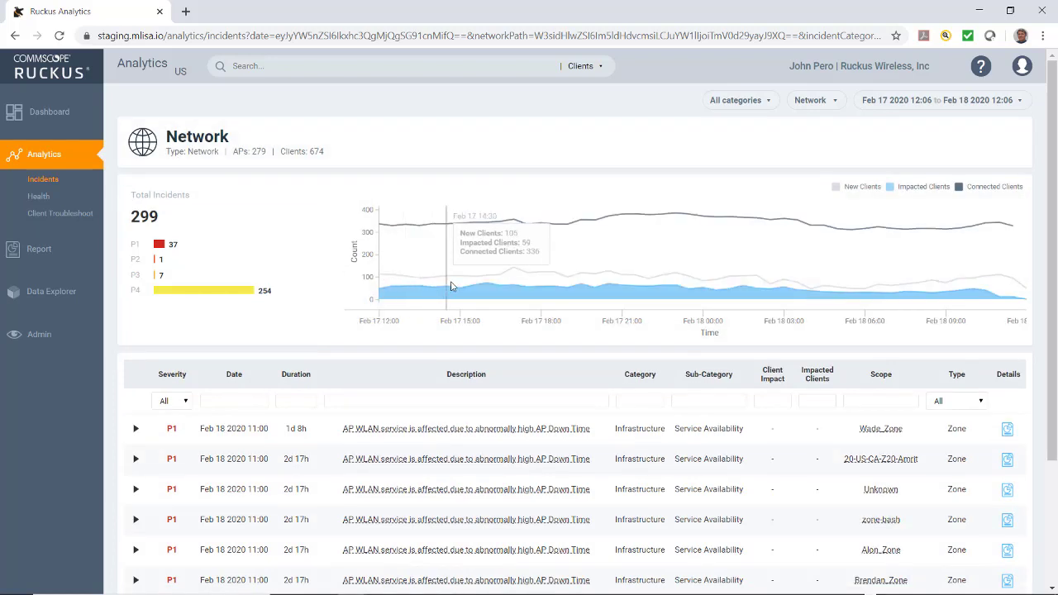
Examine new, impacted and connected clients around Feb 17 15:30 on the time chart at a finer time scale
scroll(476, 295, "up", 2)
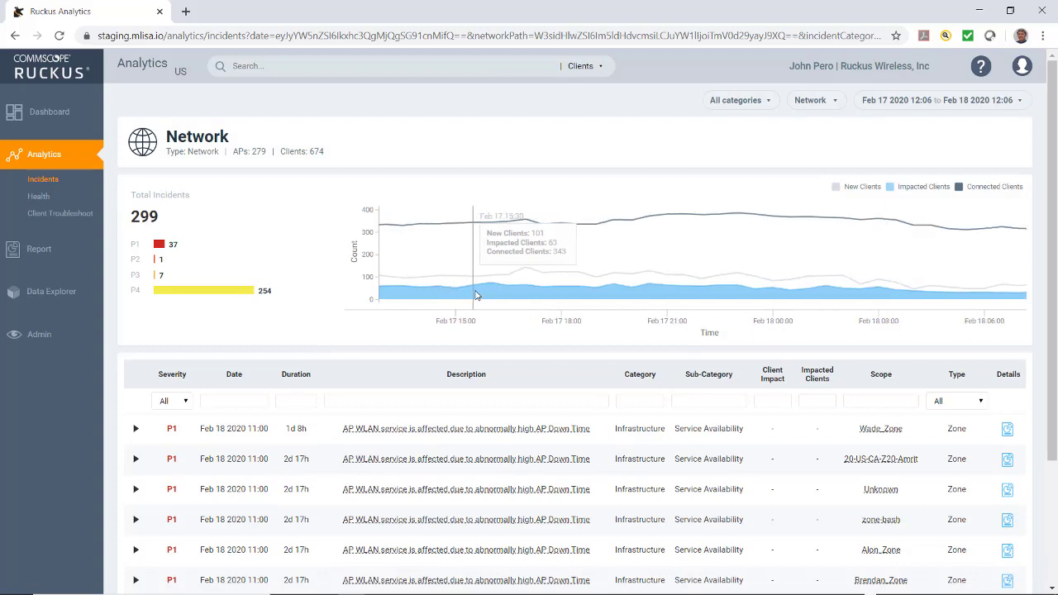
scroll(476, 295, "up", 2)
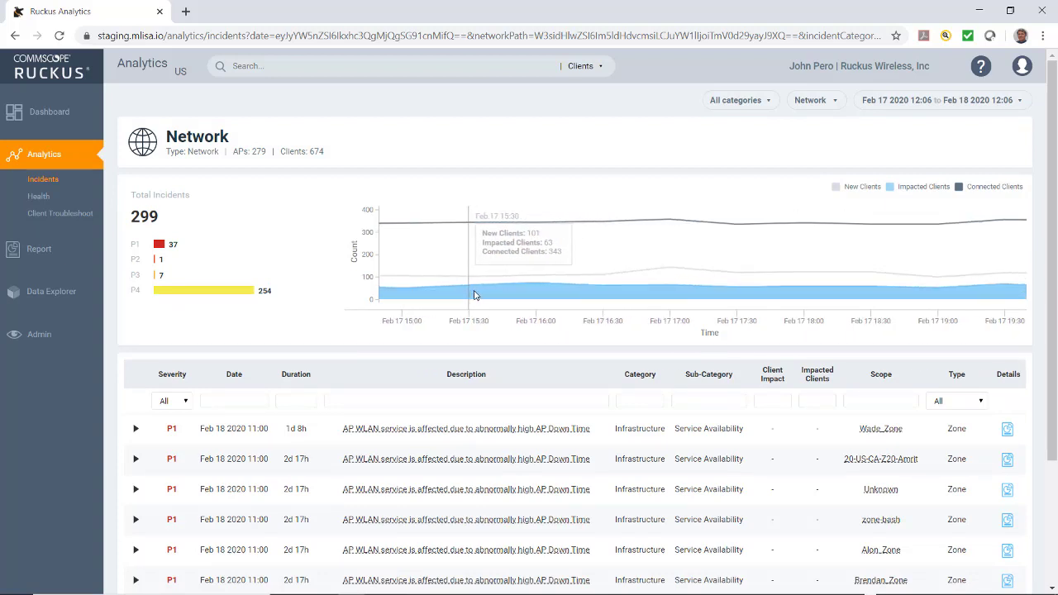
scroll(470, 298, "down", 3)
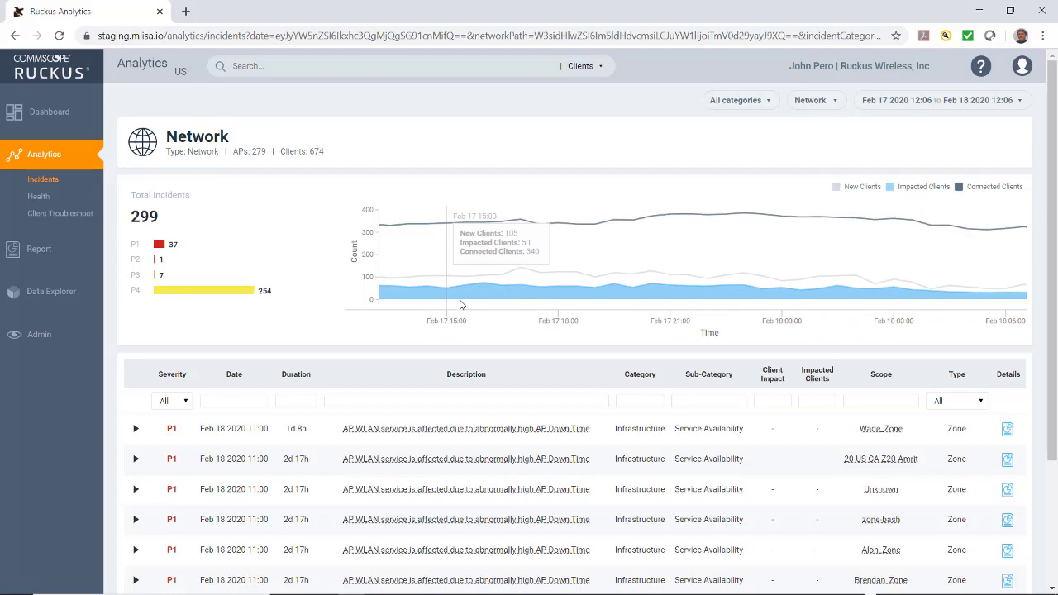
scroll(457, 305, "down", 2)
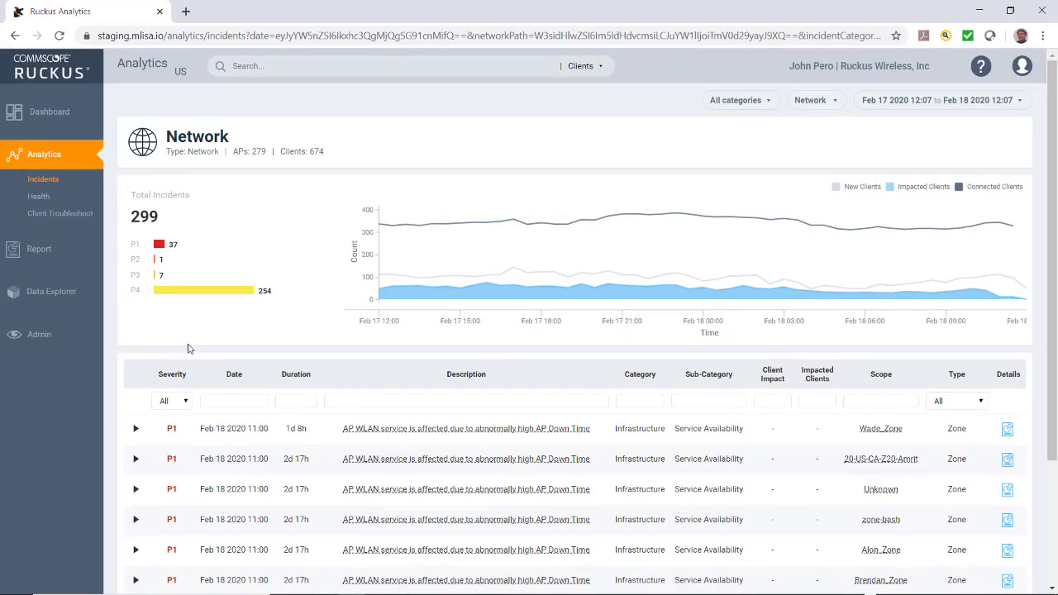
Filter the incident table by severity P4 and view the available incident types, leaving the type at All
scroll(186, 355, "down", 2)
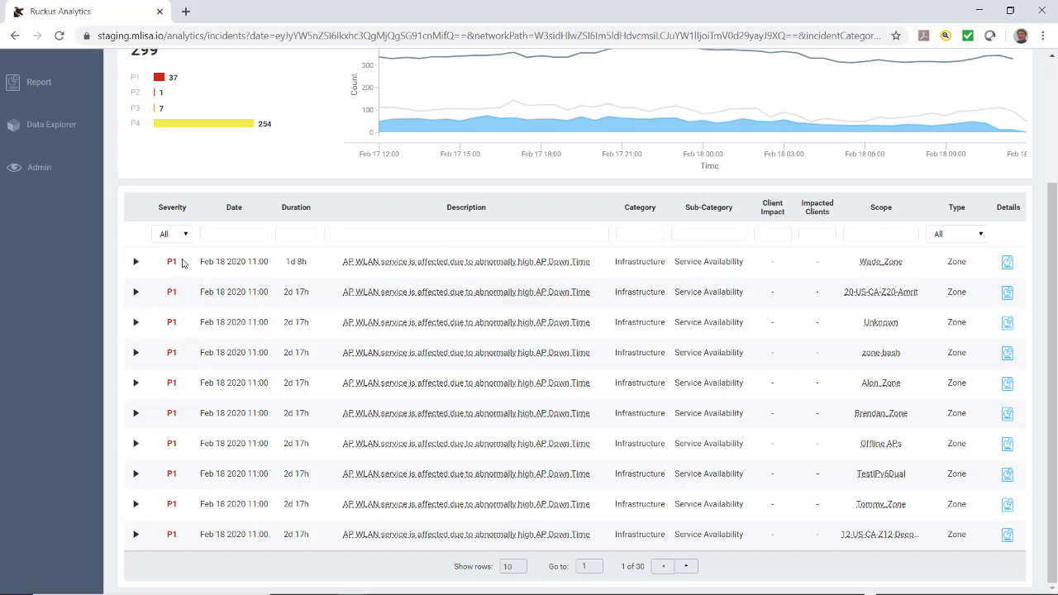
left_click(187, 237)
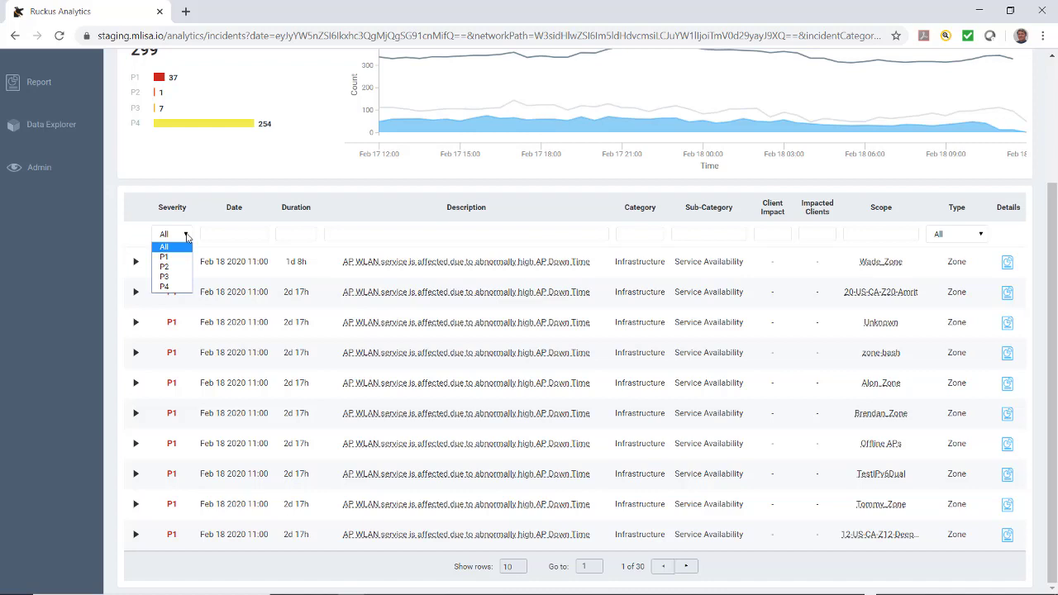
left_click(168, 286)
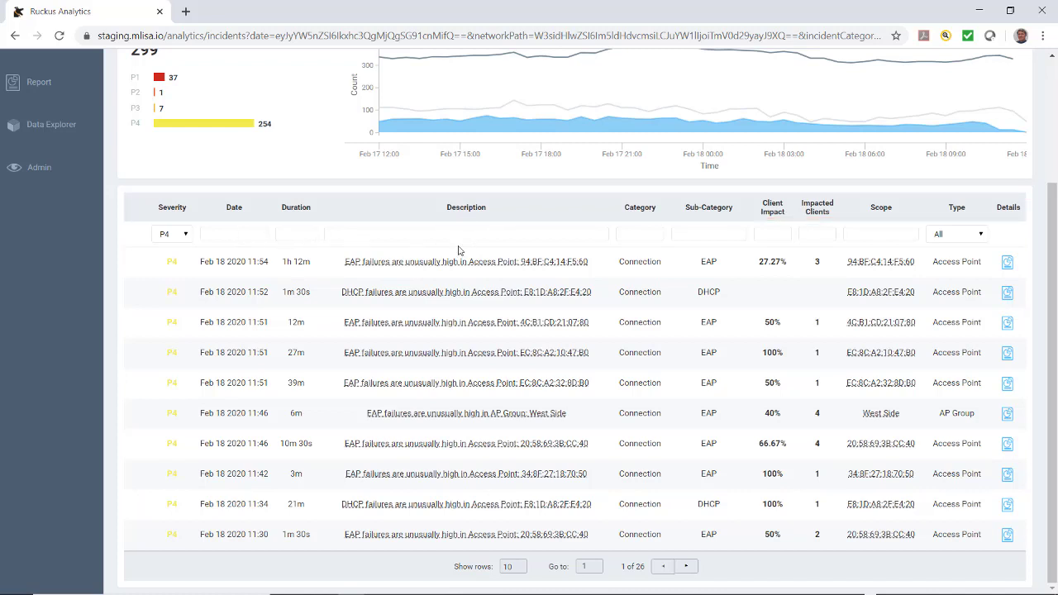
mouse_move(441, 264)
left_click(982, 239)
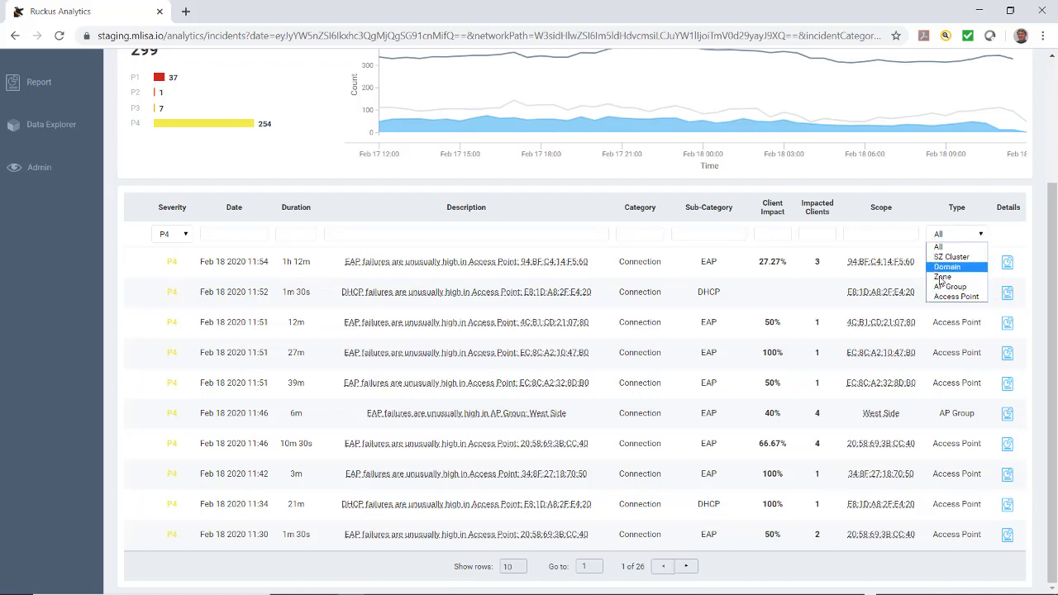
left_click(779, 304)
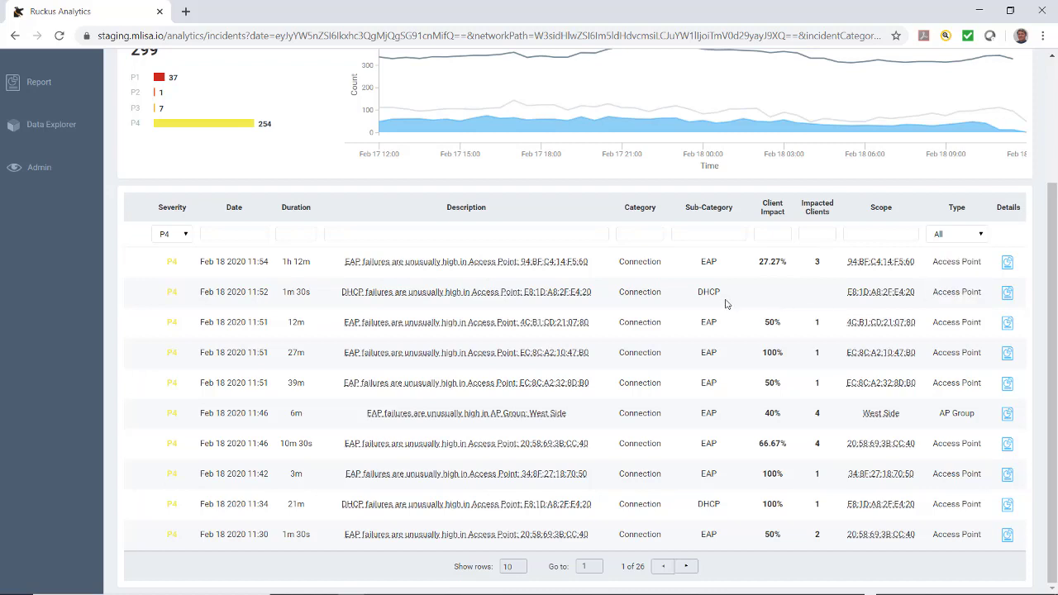
Open the details of the DHCP failures incident for access point E8:1D:A8:2F:E4:20 and examine its WLAN, reason, client manufacturer and radio impact
left_click(1006, 295)
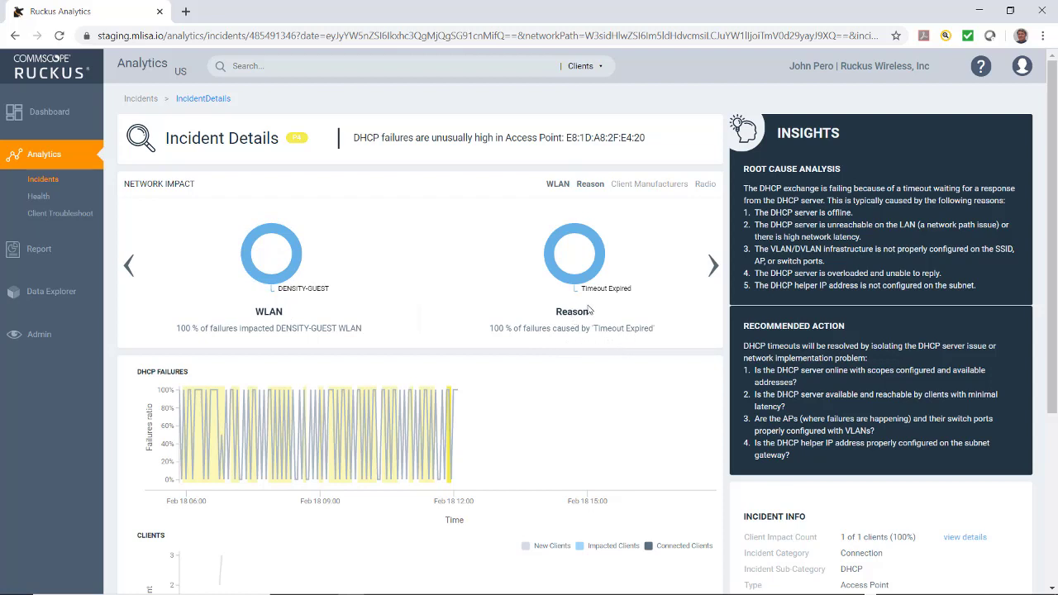
left_click(713, 266)
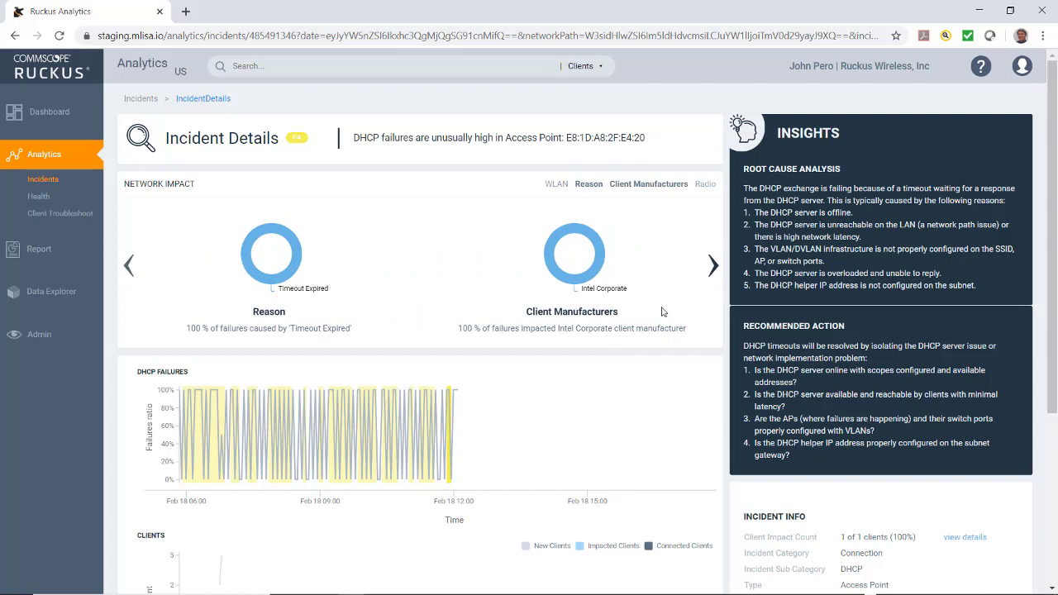
mouse_move(590, 291)
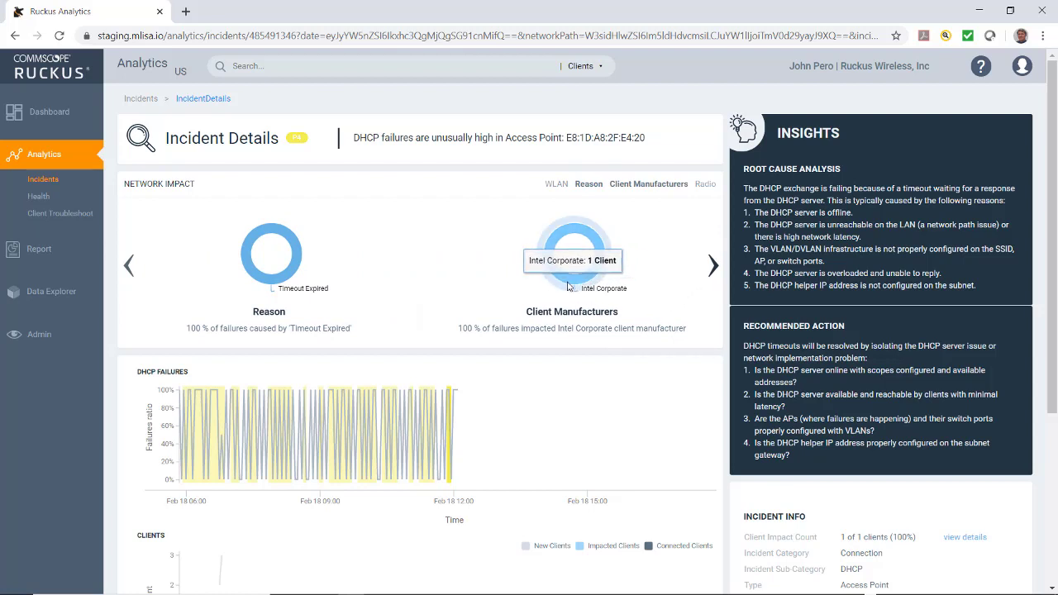
left_click(716, 268)
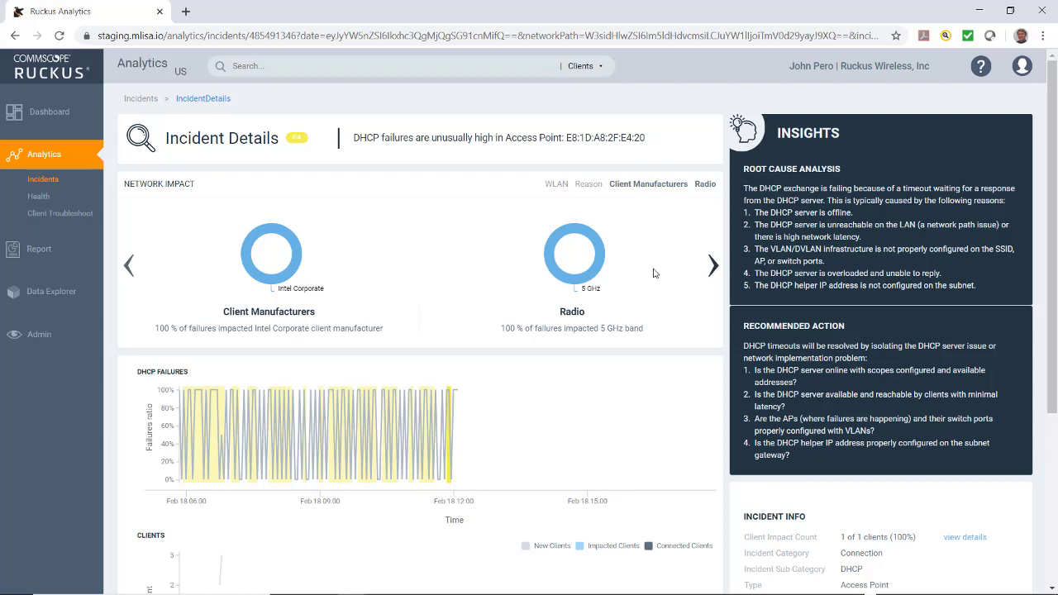
mouse_move(603, 263)
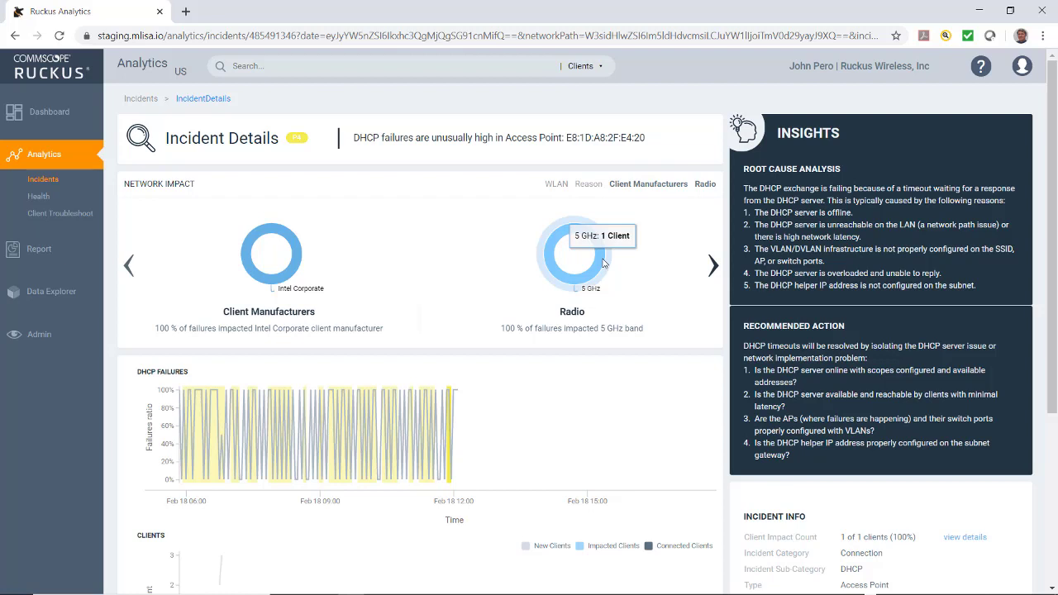
left_click(712, 268)
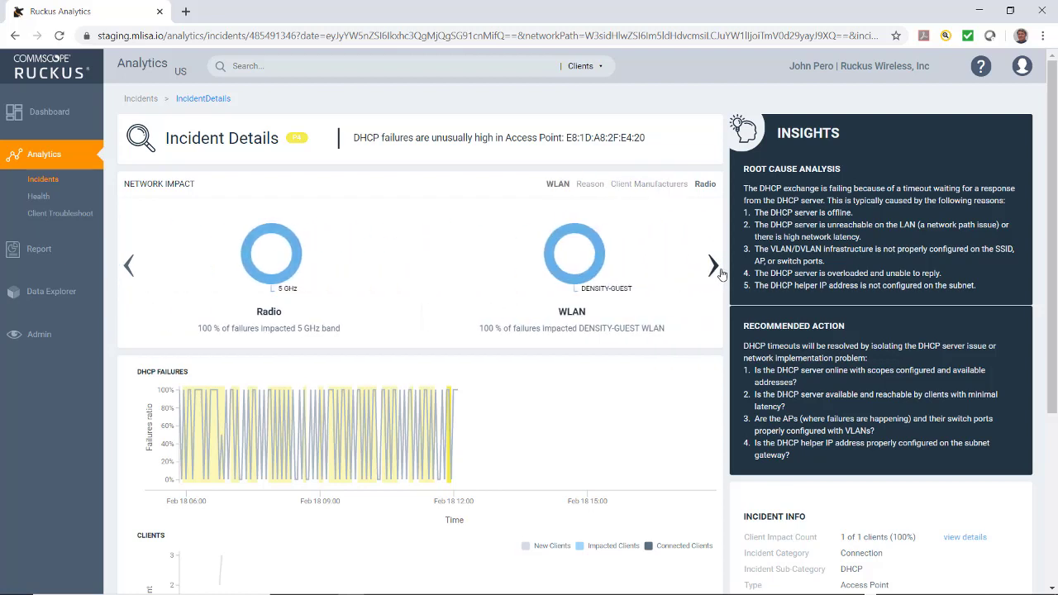
Examine the DHCP incident's Reason and Client Manufacturers charts and read its root cause analysis, recommended actions and incident info
left_click(713, 268)
left_click(713, 267)
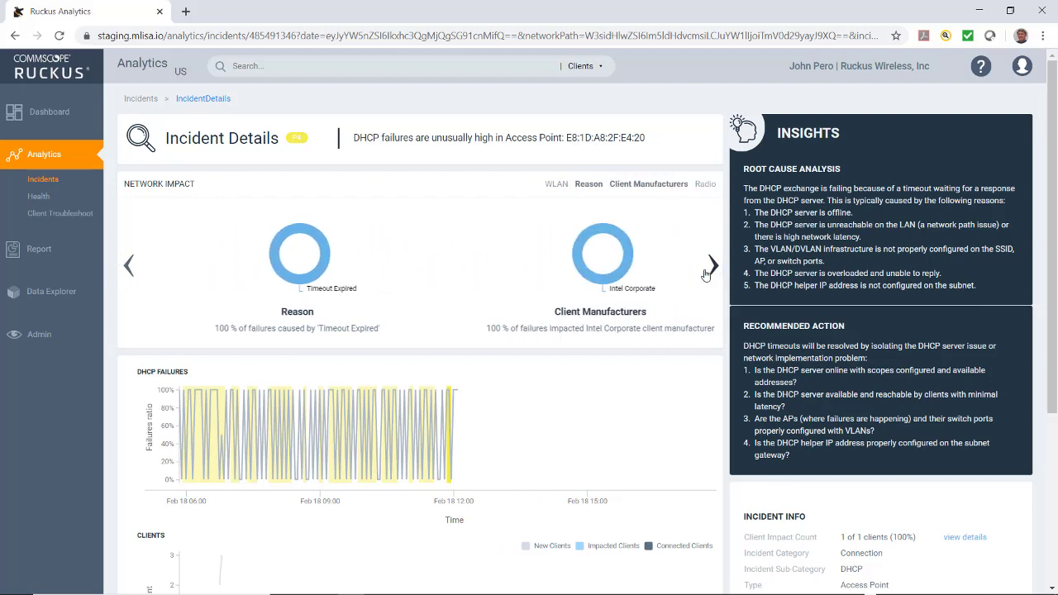
mouse_move(574, 285)
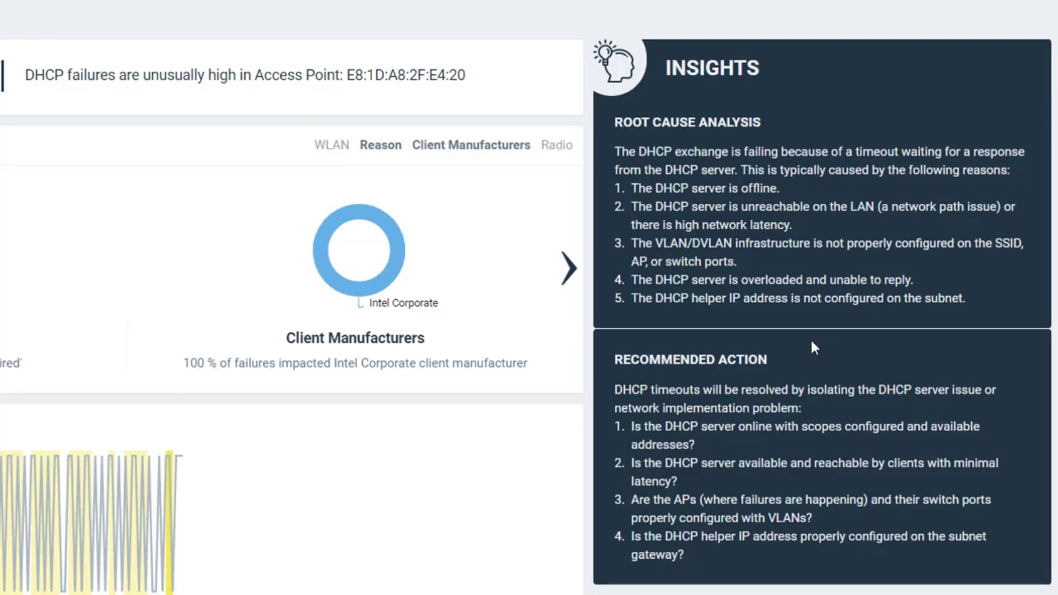
scroll(675, 324, "down", 1)
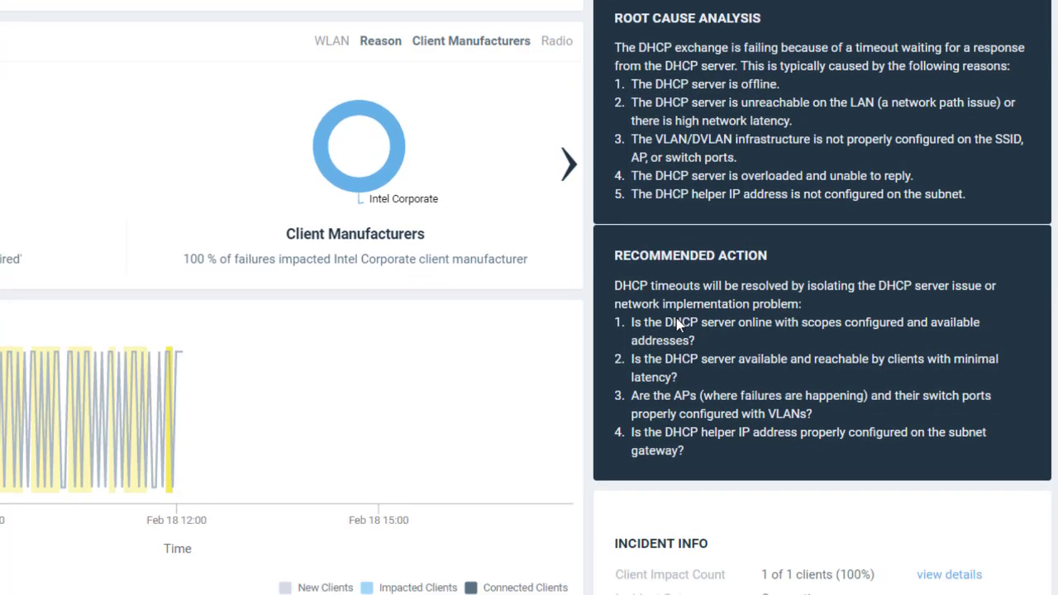
scroll(676, 324, "down", 1)
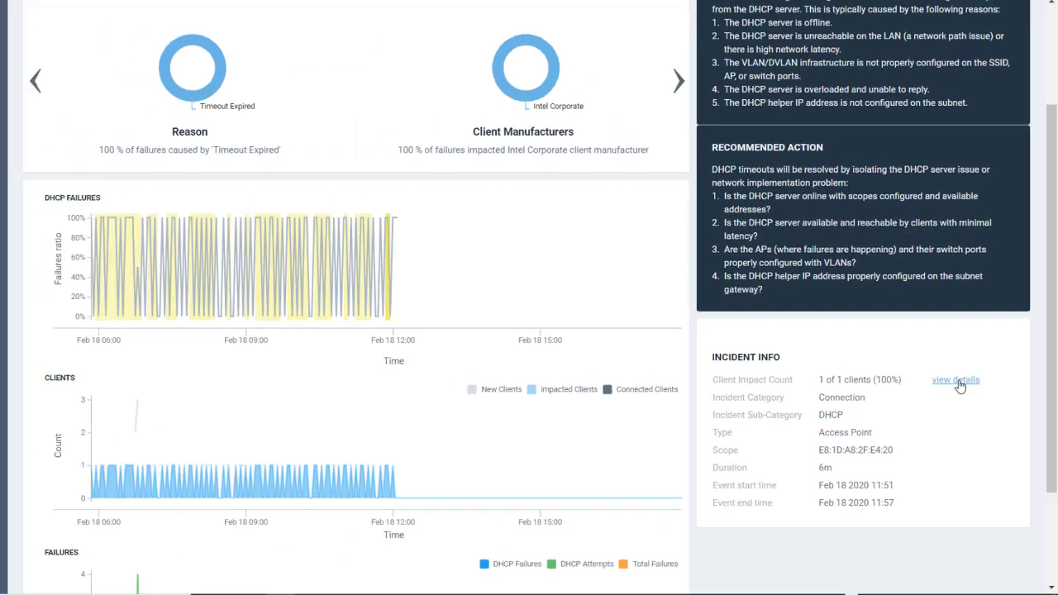
Open client troubleshooting for the DHCP incident's impacted client and examine the message exchange of its 11:55:12 DHCP failure
left_click(881, 220)
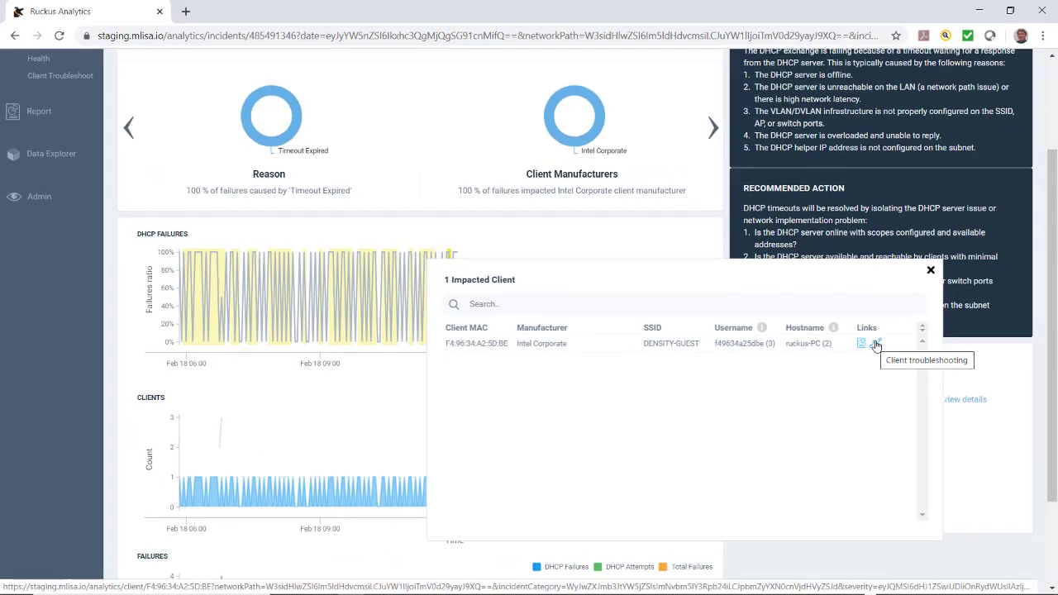
left_click(820, 205)
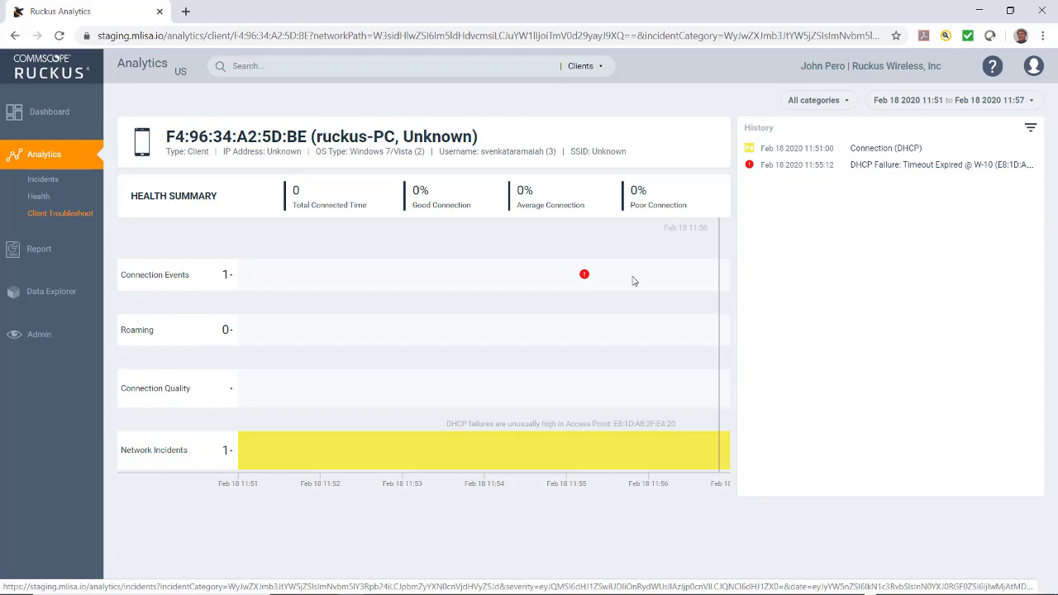
mouse_move(584, 276)
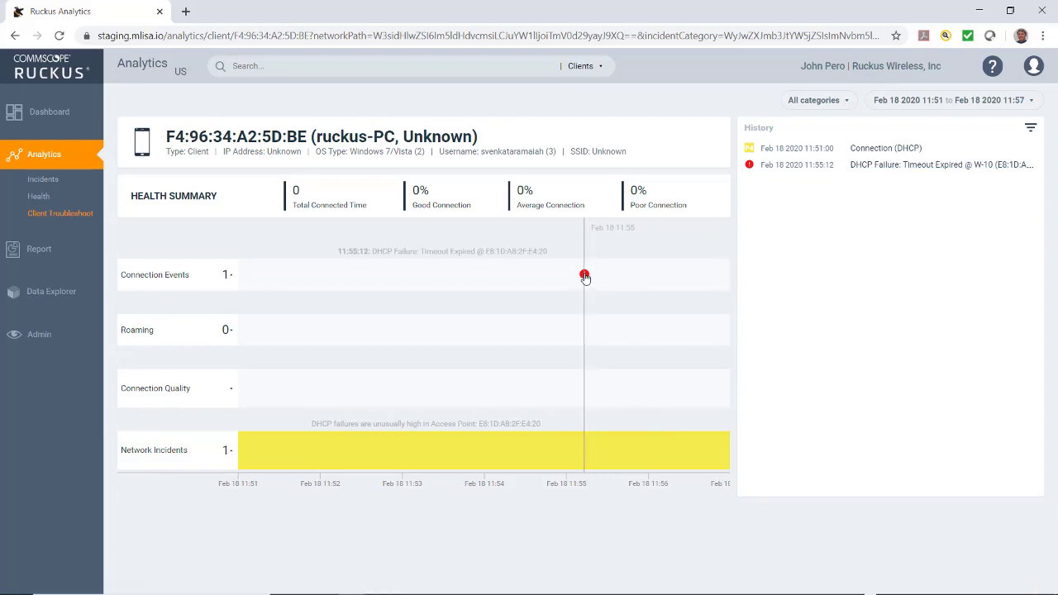
left_click(584, 276)
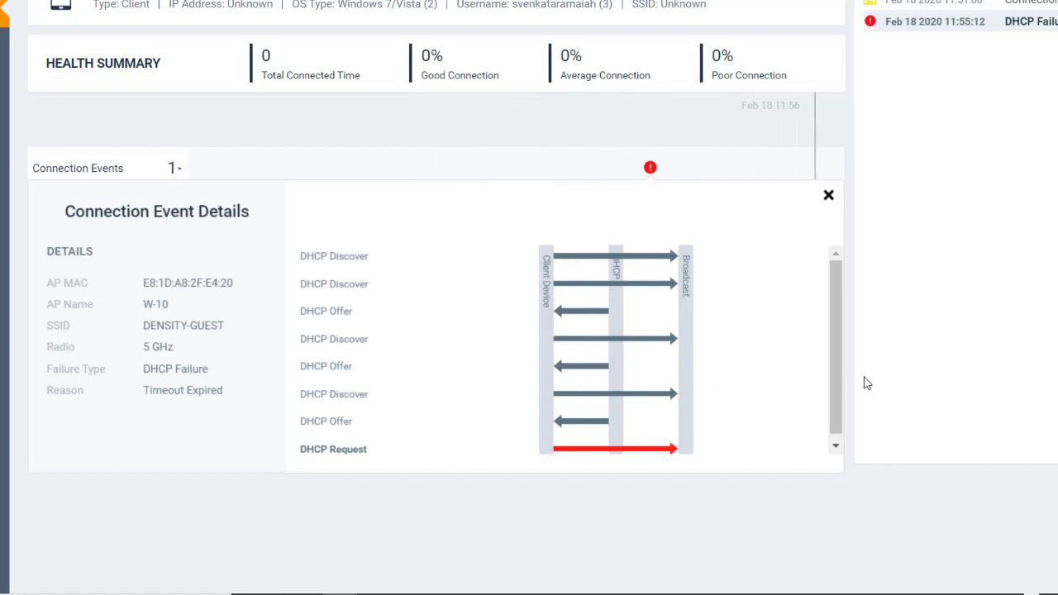
Return to the DHCP incident's details and open the client detail report of its impacted client
scroll(832, 367, "down", 1)
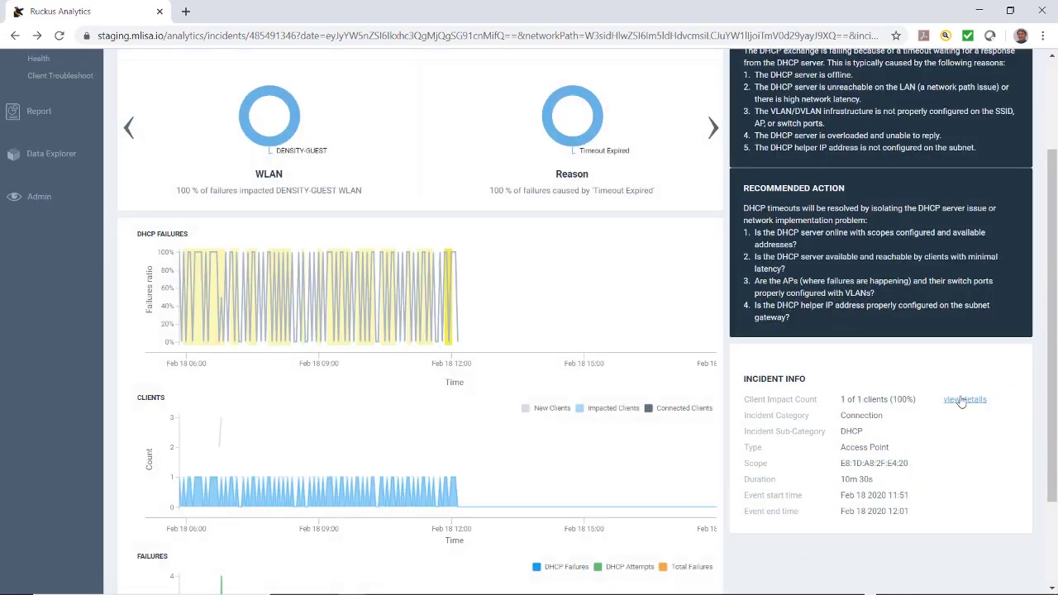
left_click(967, 402)
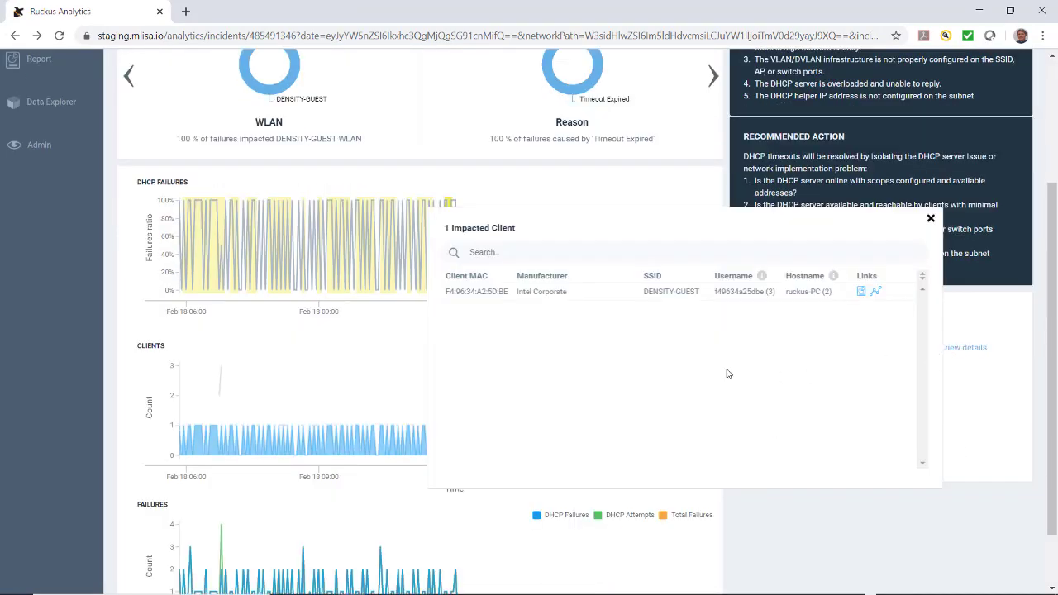
left_click(862, 294)
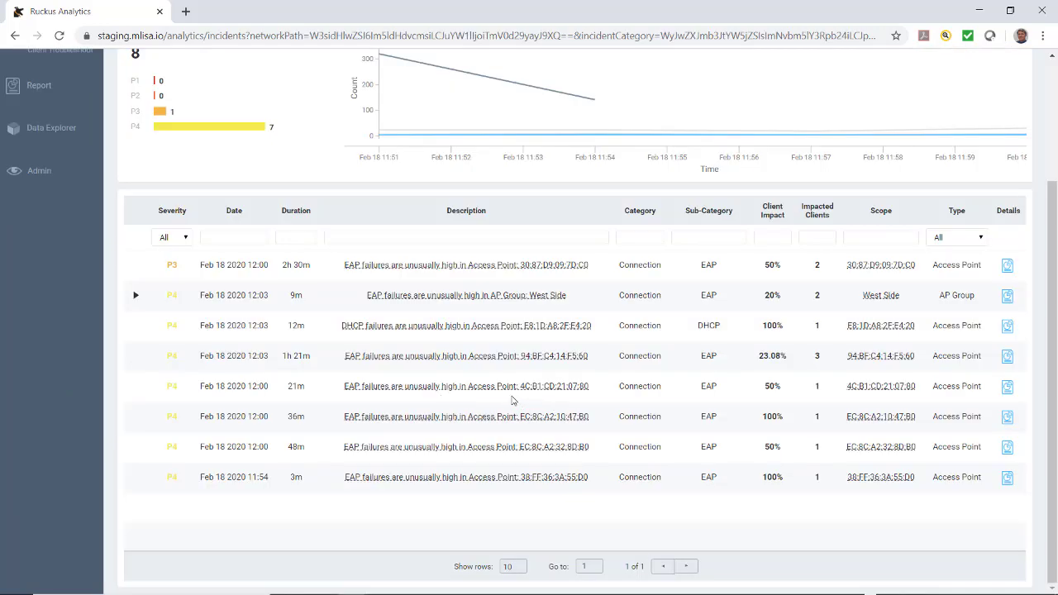
Read the root cause summaries of the EAP incidents in the table and open the incident details for access point 94:BF:C4:14:F5:60
mouse_move(467, 387)
mouse_move(480, 356)
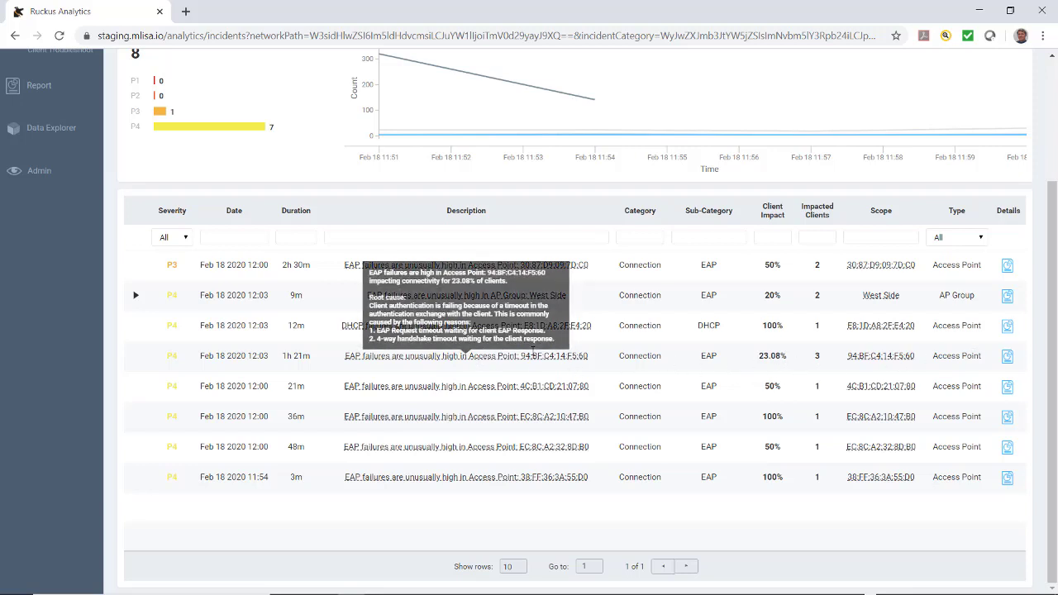
left_click(1006, 356)
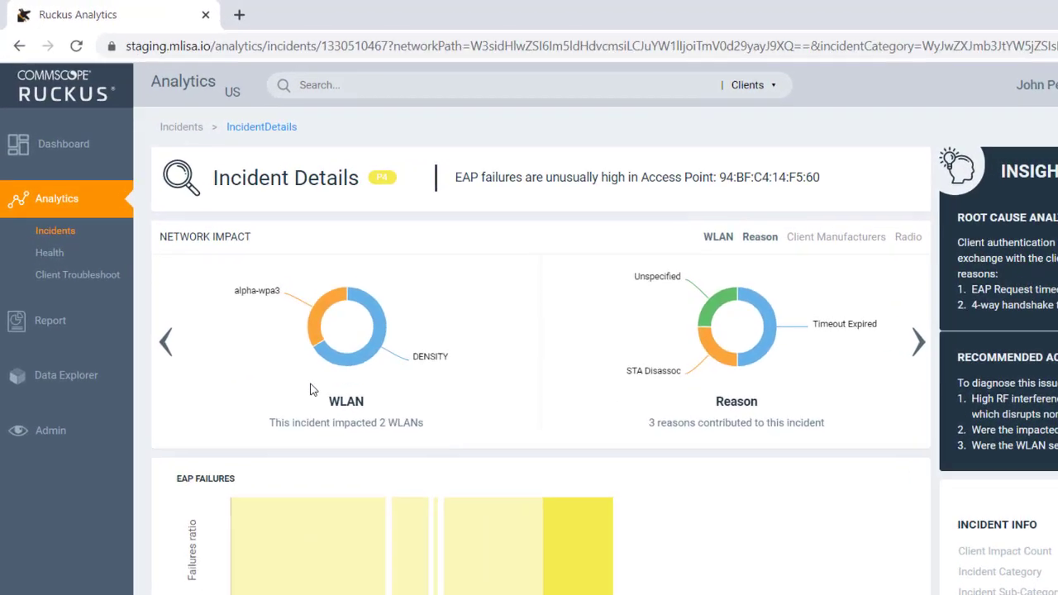
Examine the EAP incident's network impact by WLAN, reason, client manufacturer and radio, ending back at the WLAN and Reason charts
mouse_move(274, 271)
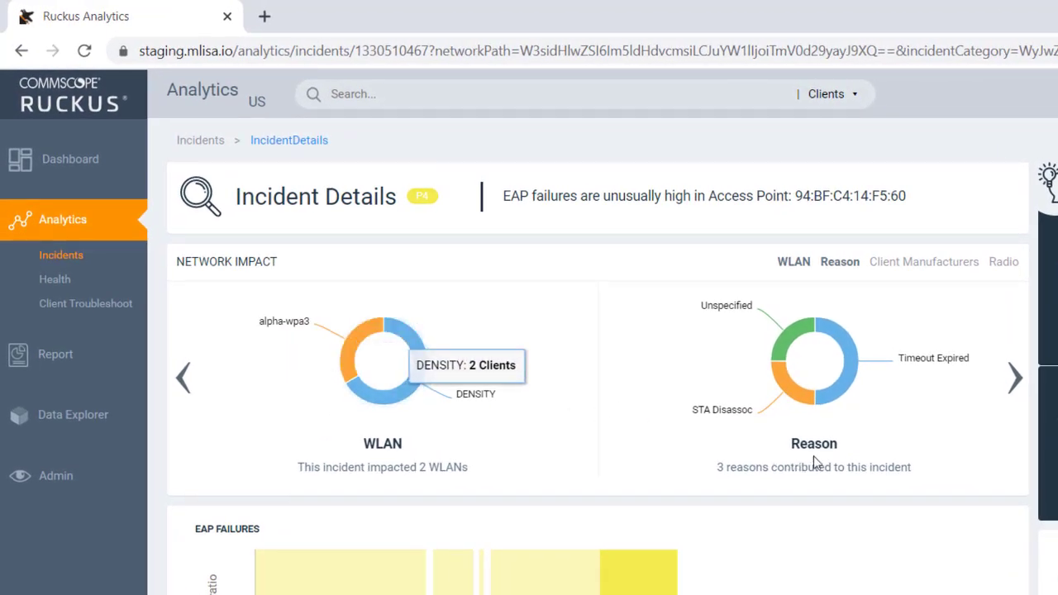
mouse_move(776, 374)
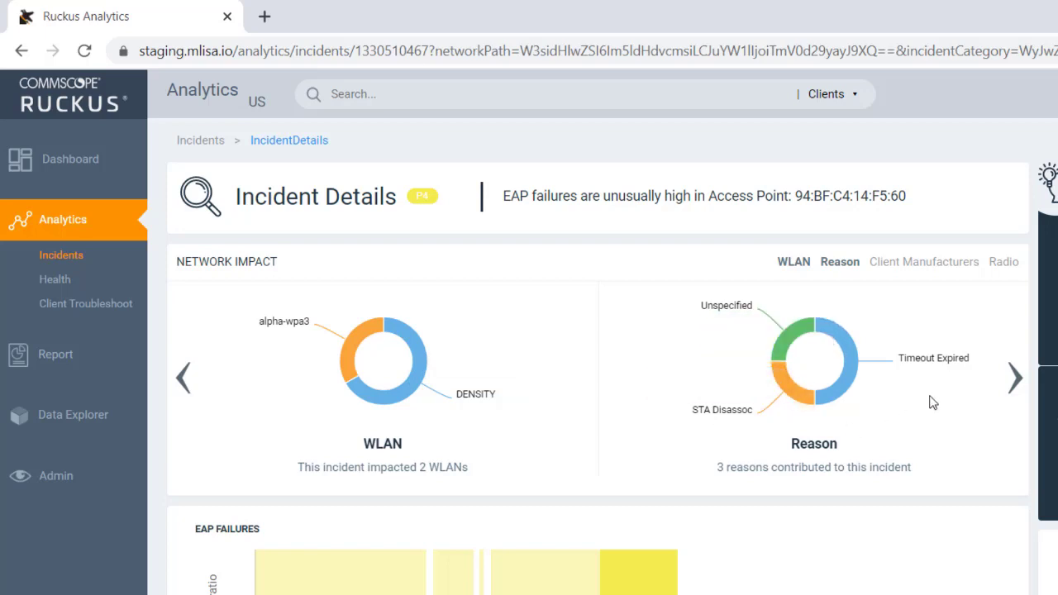
left_click(1015, 377)
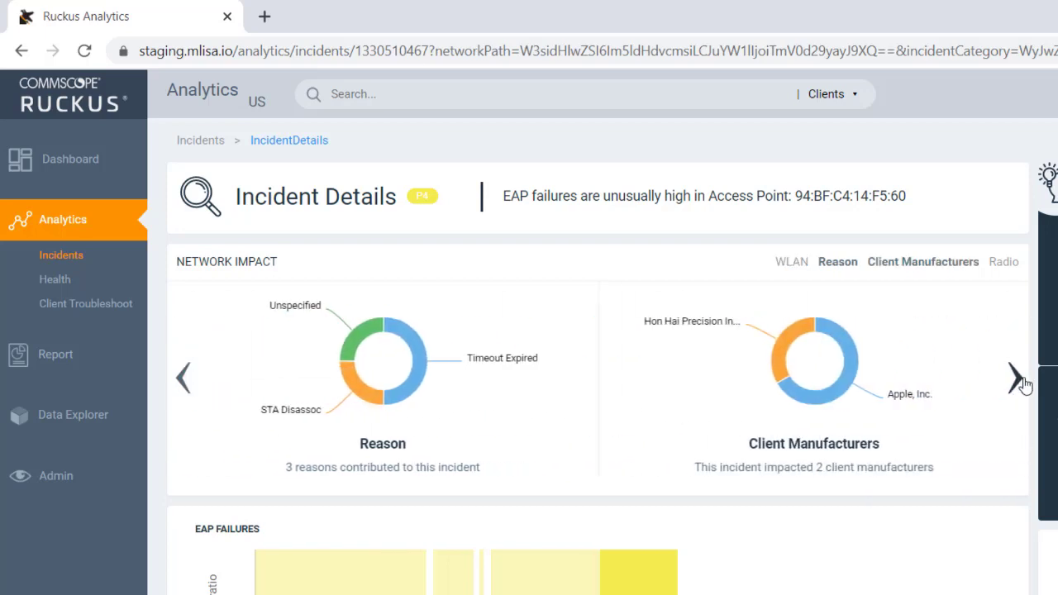
mouse_move(779, 364)
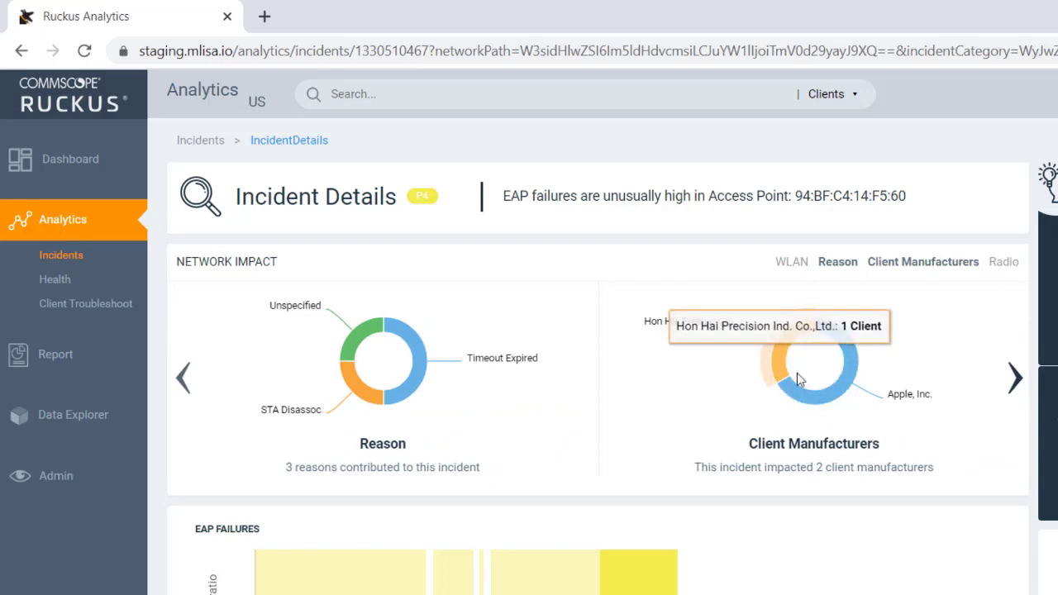
mouse_move(826, 395)
left_click(1014, 378)
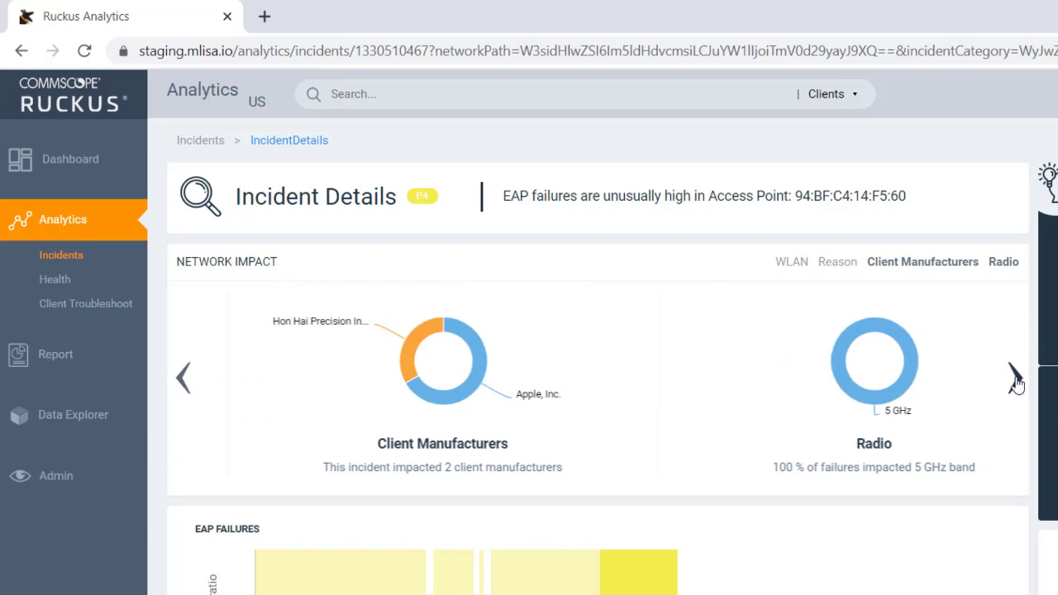
mouse_move(858, 381)
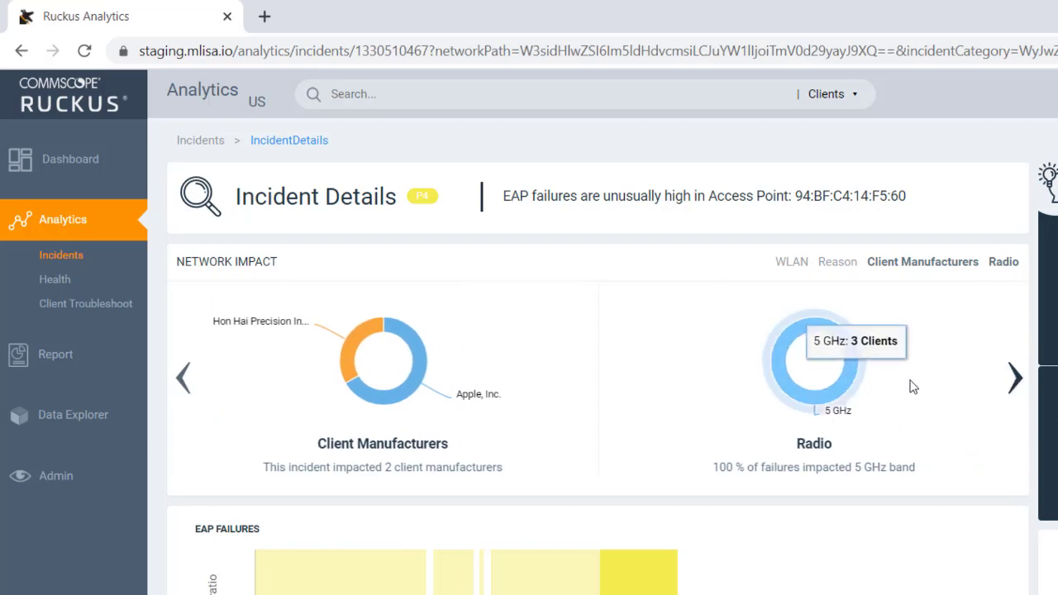
left_click(1015, 378)
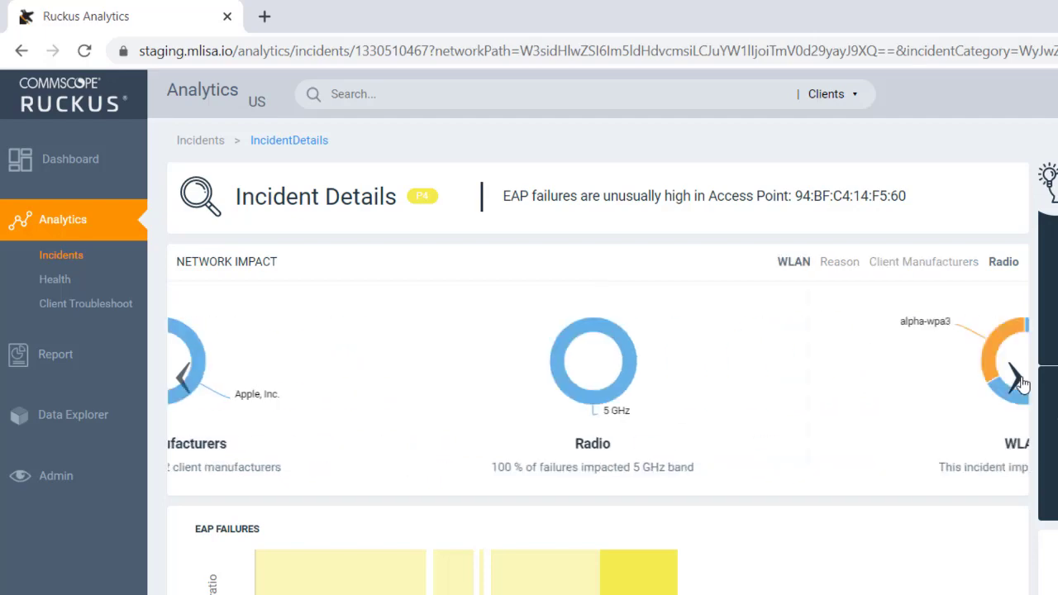
left_click(1016, 378)
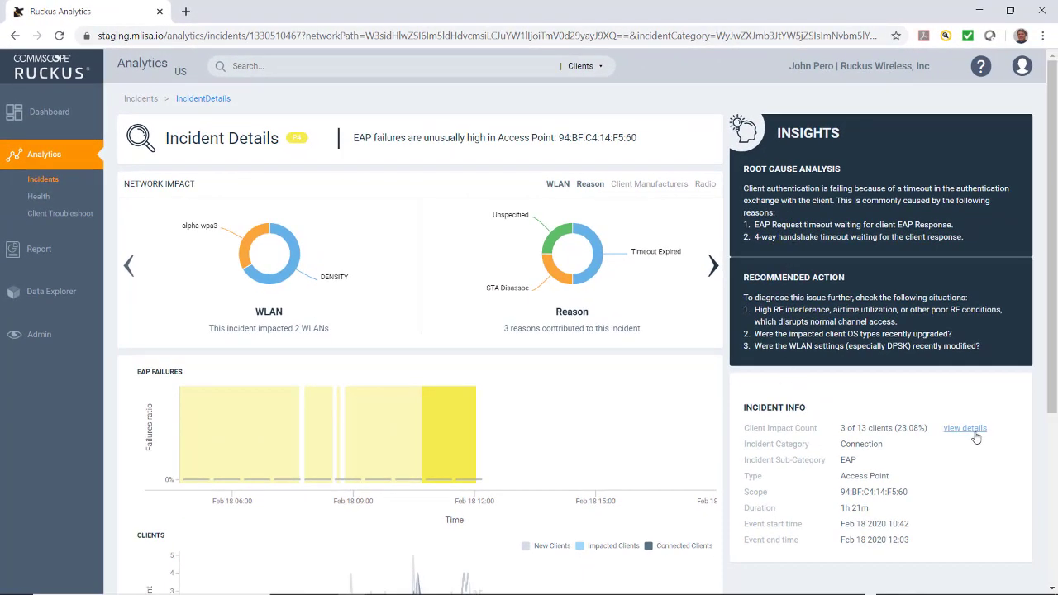
Open troubleshooting for the EAP incident's impacted Apple client on alpha-wpa3 and examine the full message exchange of its 11:42:34 EAP failure
left_click(965, 429)
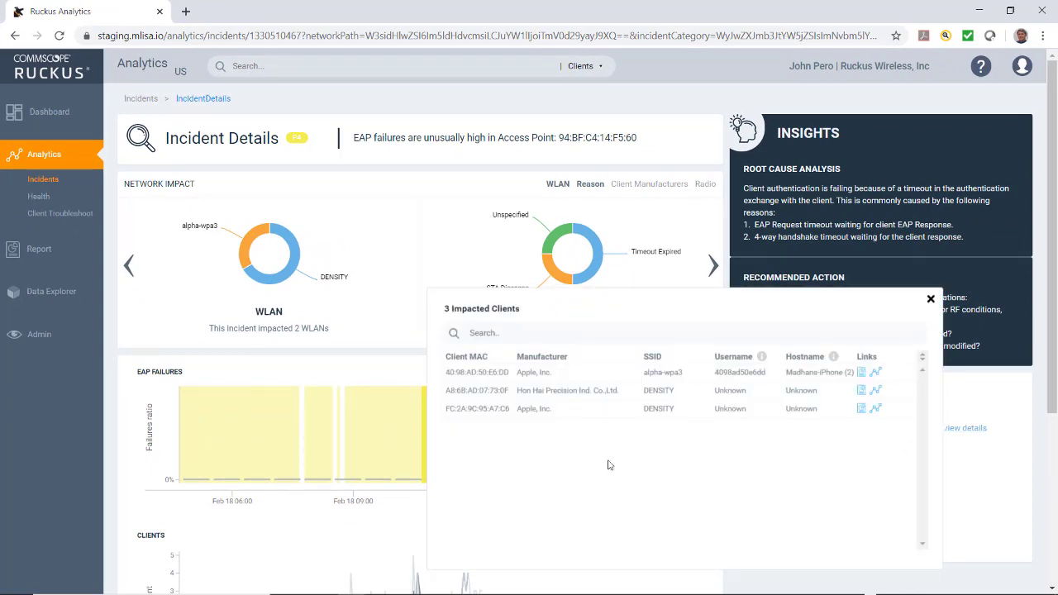
left_click(877, 377)
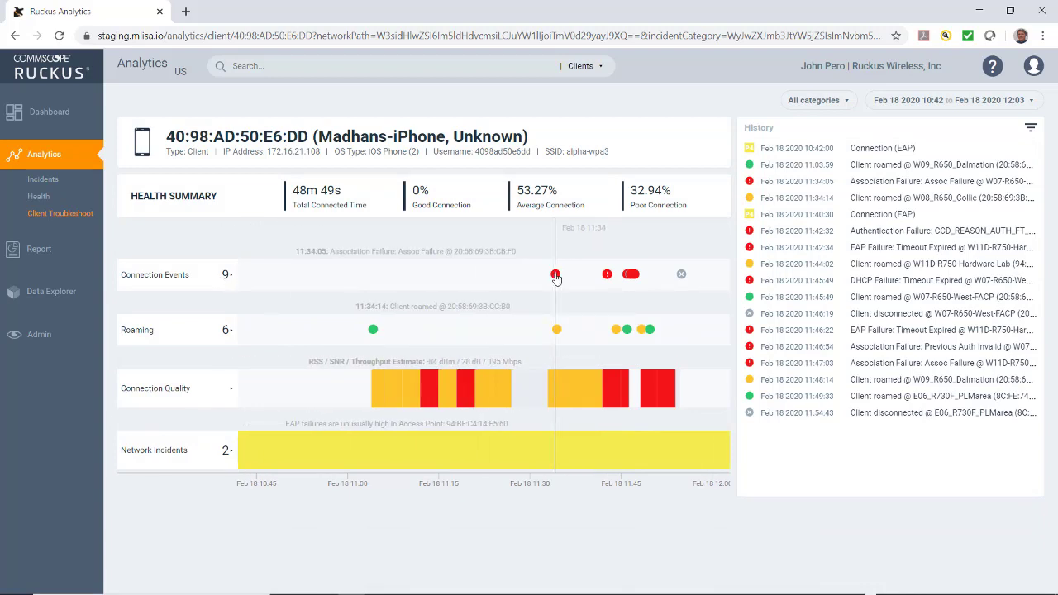
left_click(607, 275)
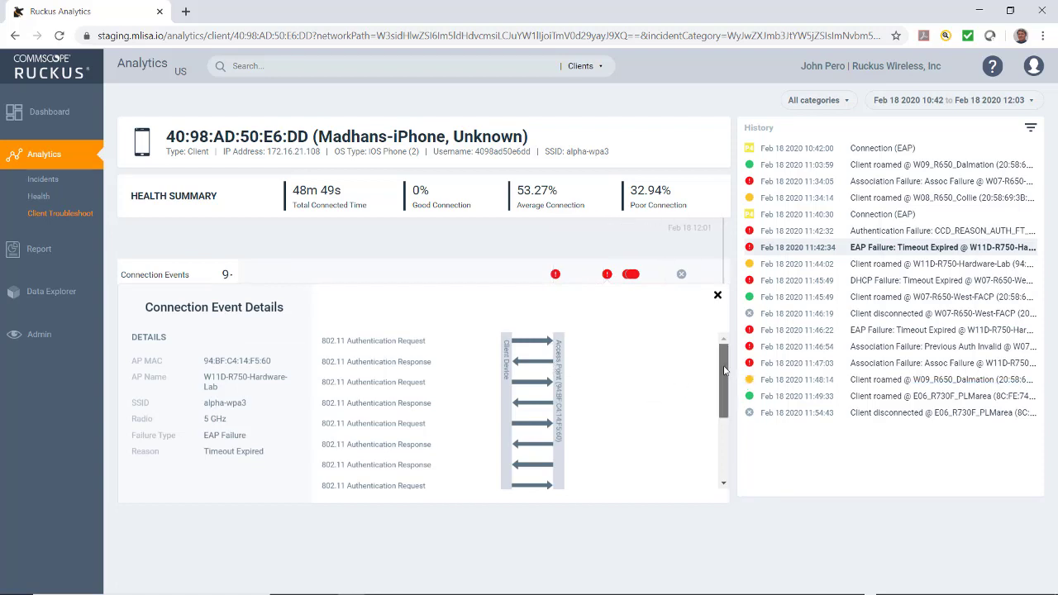
left_click_drag(724, 371, 718, 432)
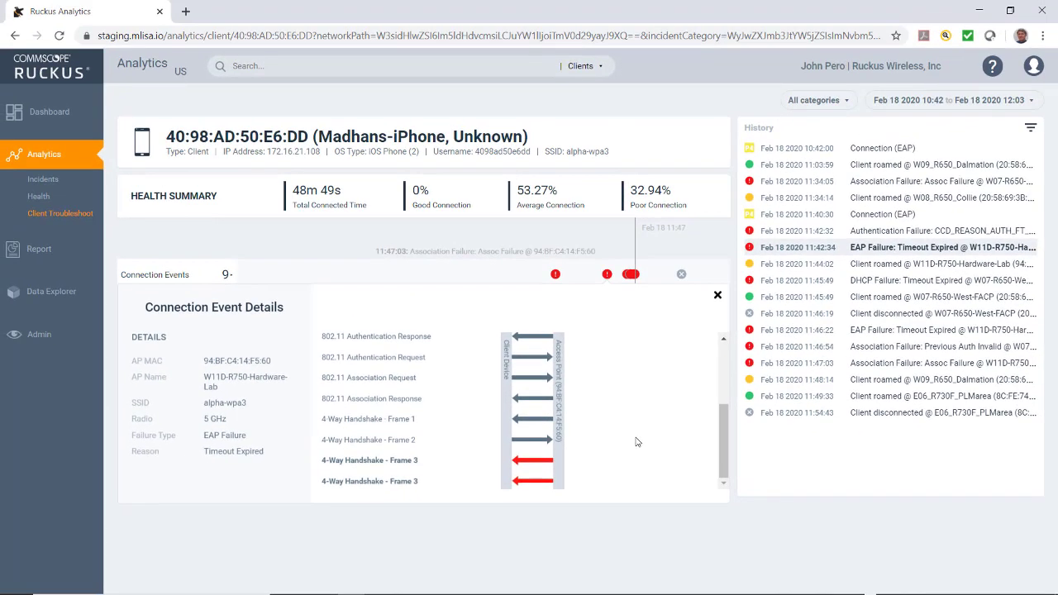
scroll(622, 328, "up", 5)
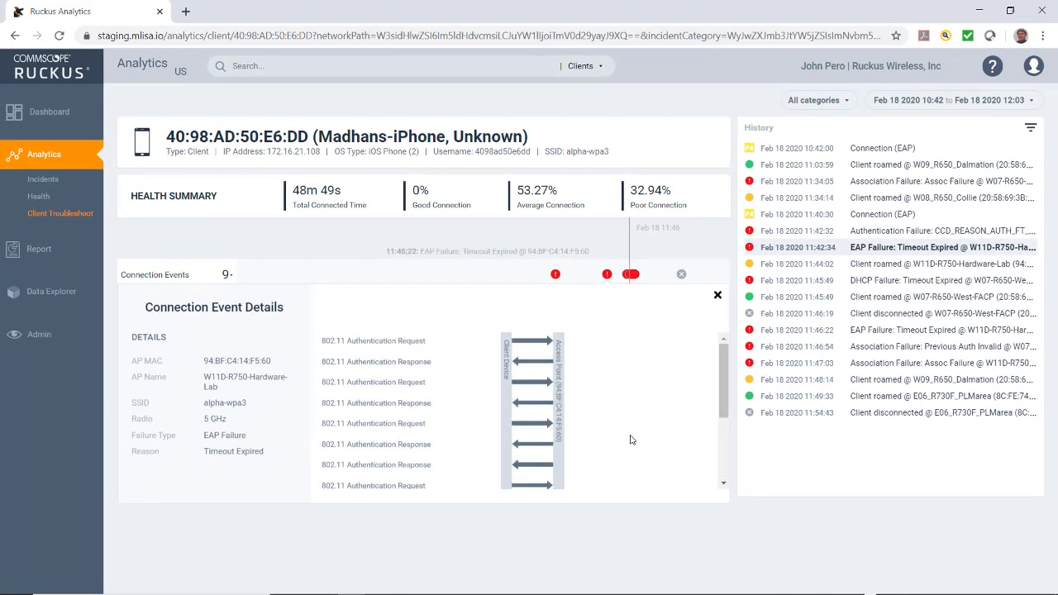
Return to the EAP incident's details and open the client detail report of the impacted Apple client on alpha-wpa3
left_click(404, 273)
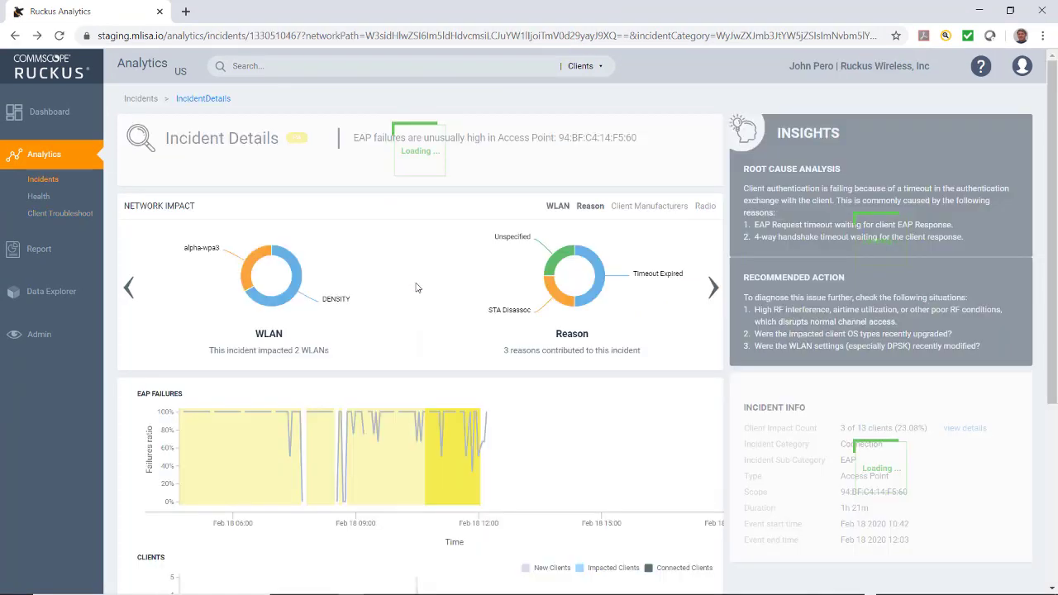
left_click(964, 428)
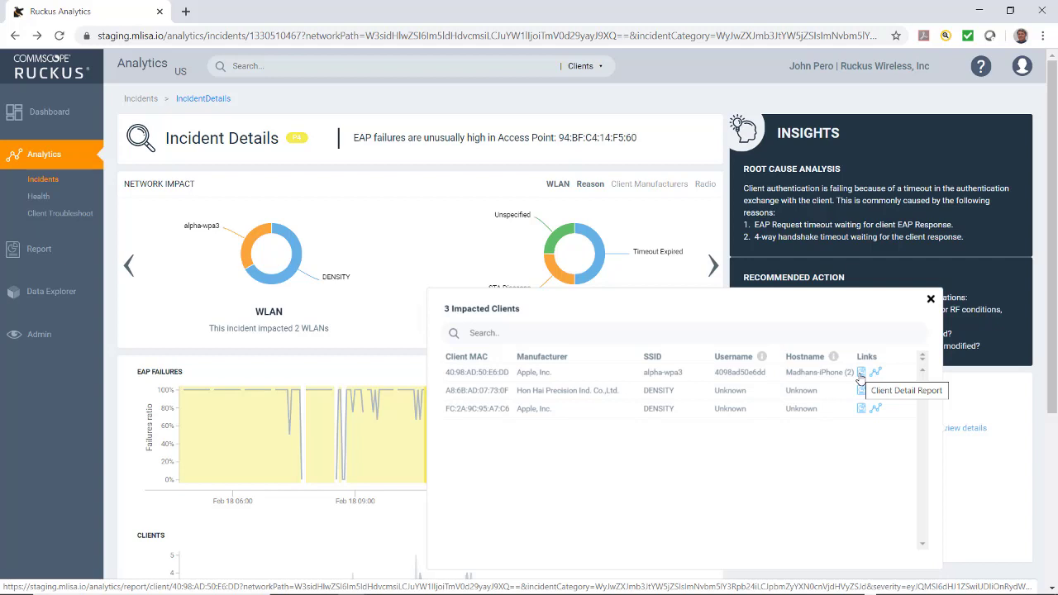
left_click(860, 376)
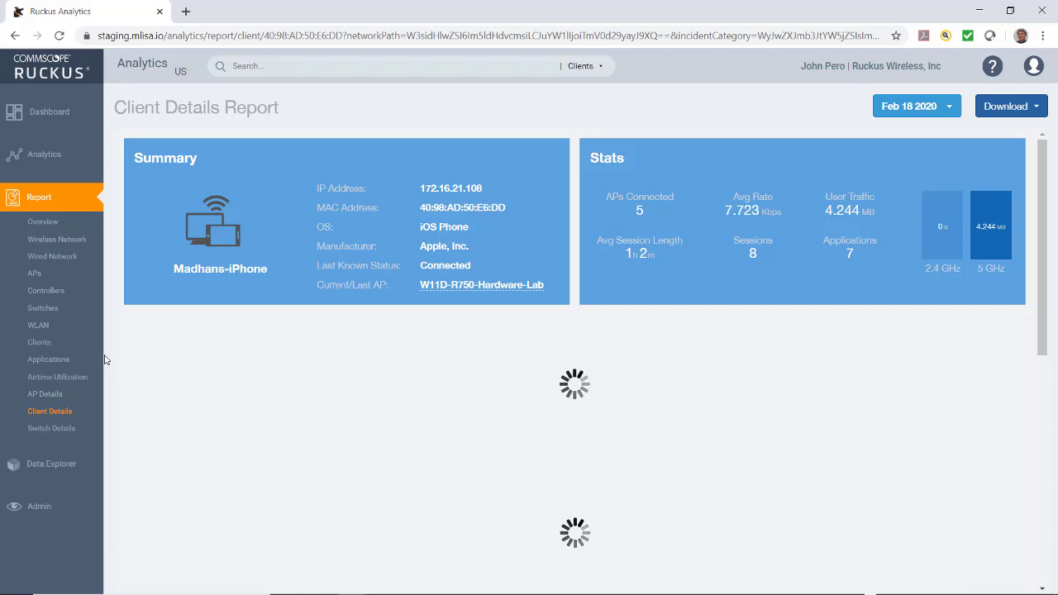
Examine the client report's top applications, traffic, RSS and SNR trends, including the SNR values at Feb 18 2020 11:00
scroll(206, 290, "down", 1)
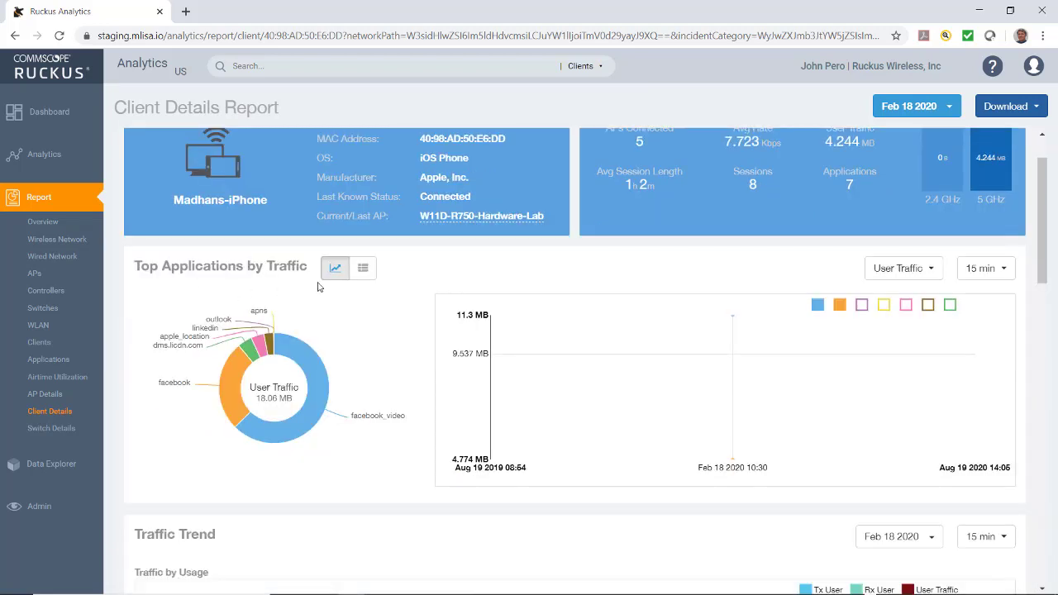
scroll(524, 404, "down", 2)
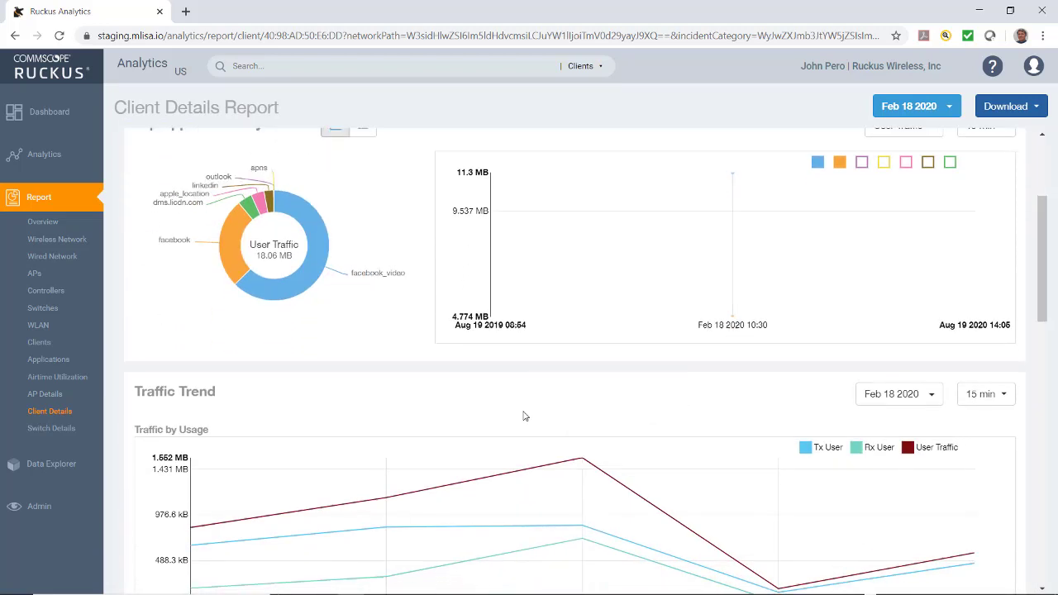
scroll(522, 416, "down", 6)
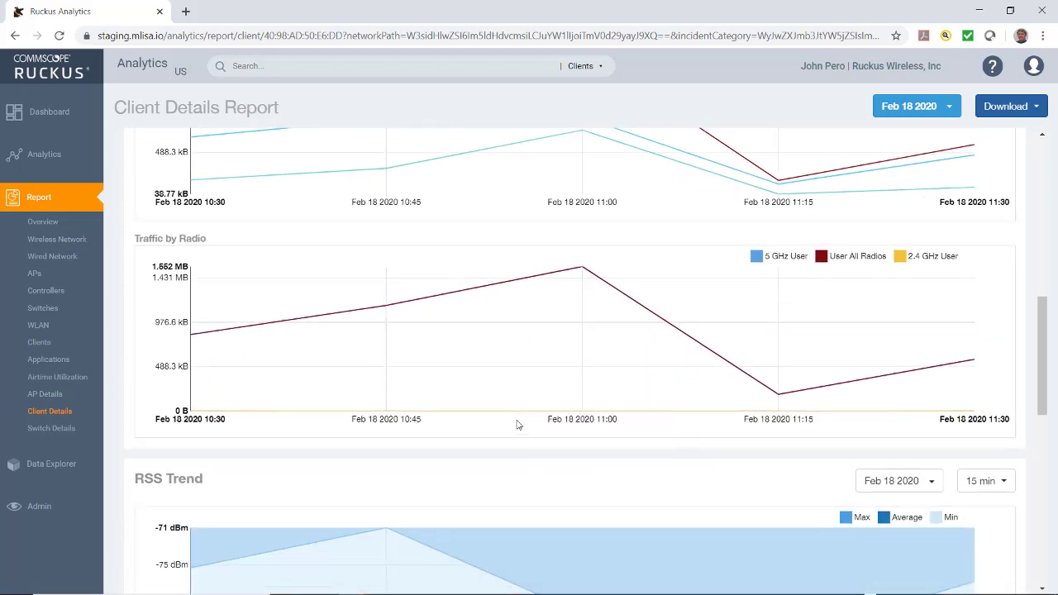
scroll(518, 425, "down", 5)
scroll(516, 431, "down", 2)
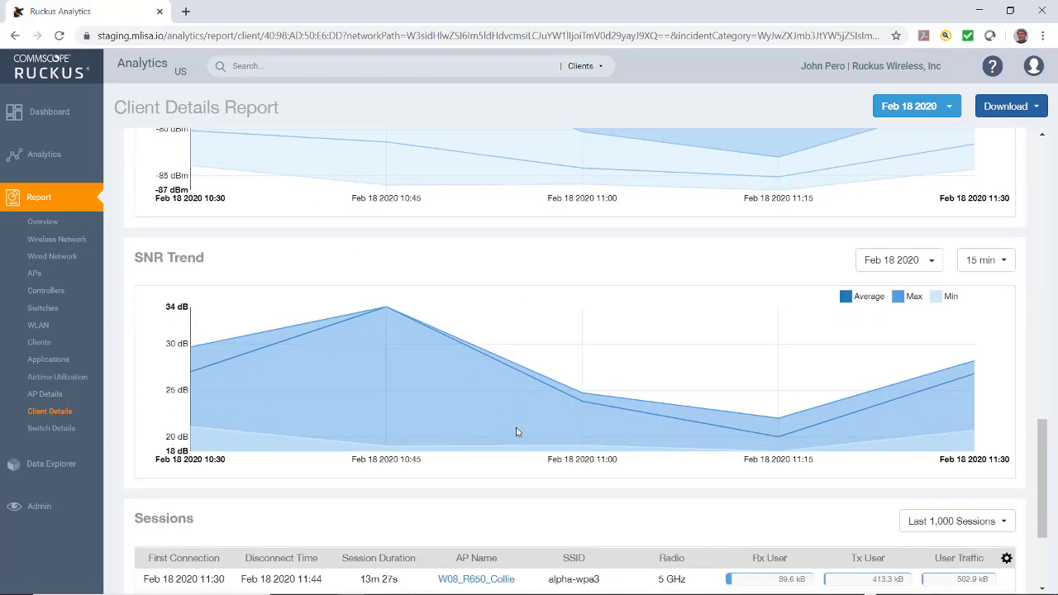
mouse_move(516, 431)
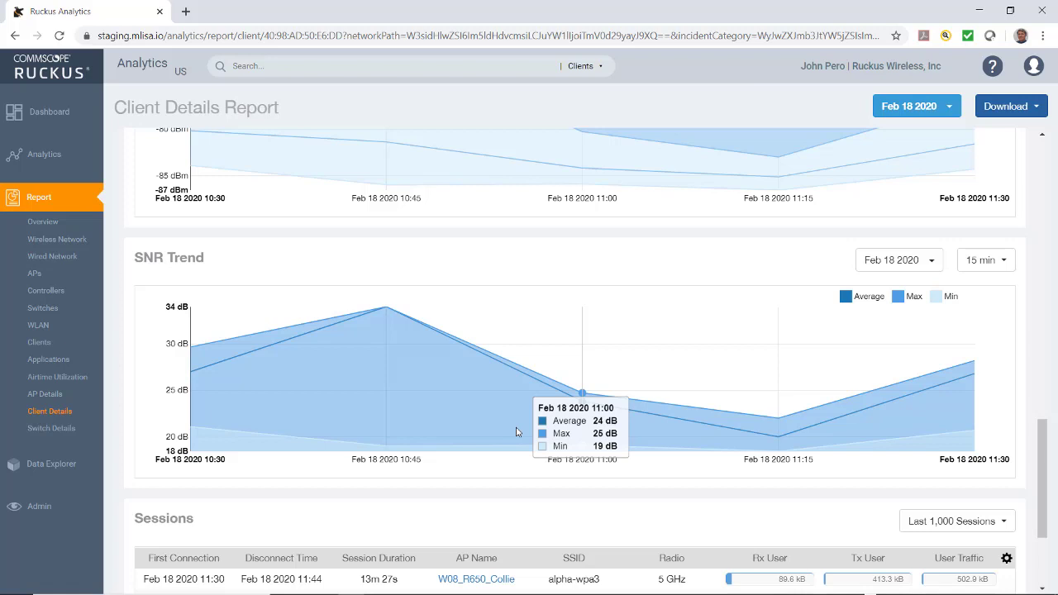